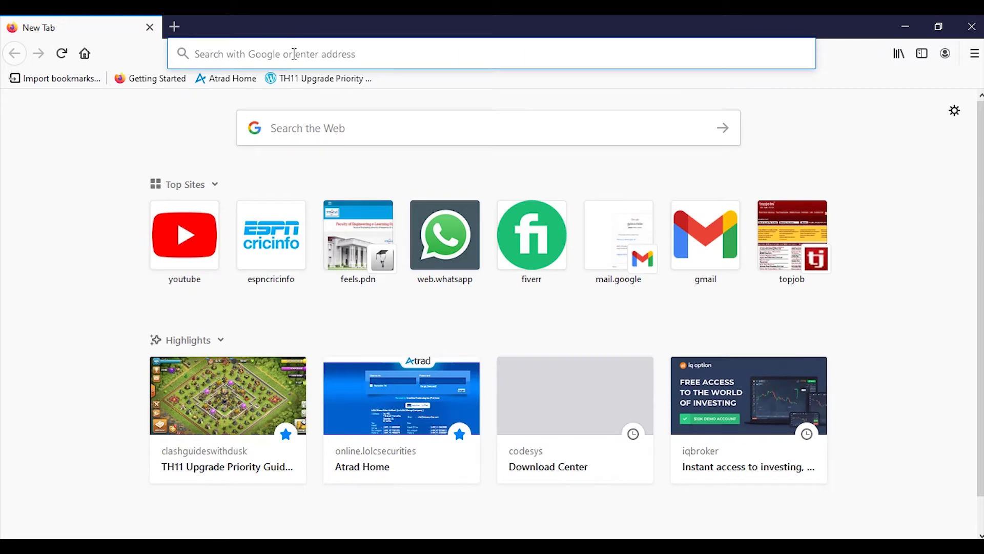
Search the web for "codesys3.5" and open the CODESYS Download result in a new tab.
text(codesys3)
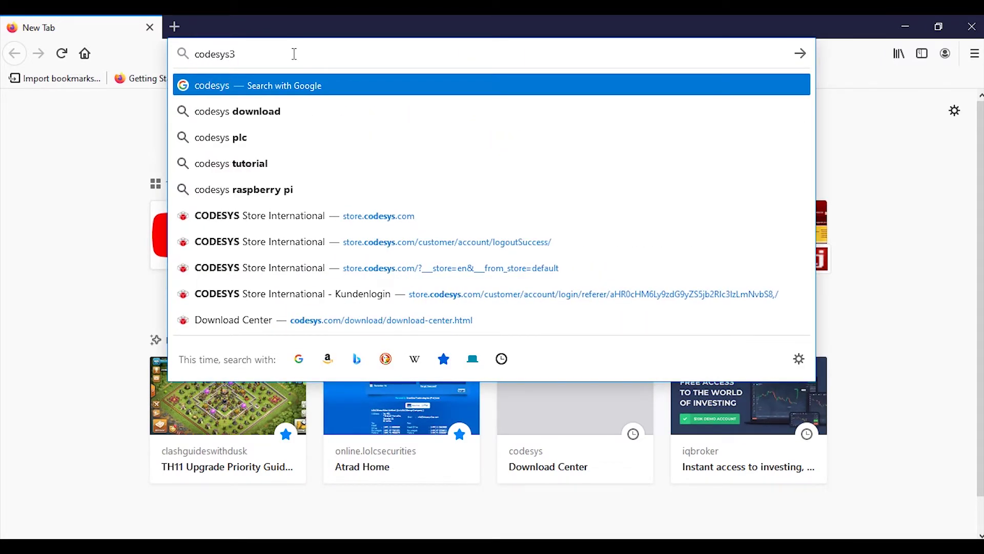
text(.5)
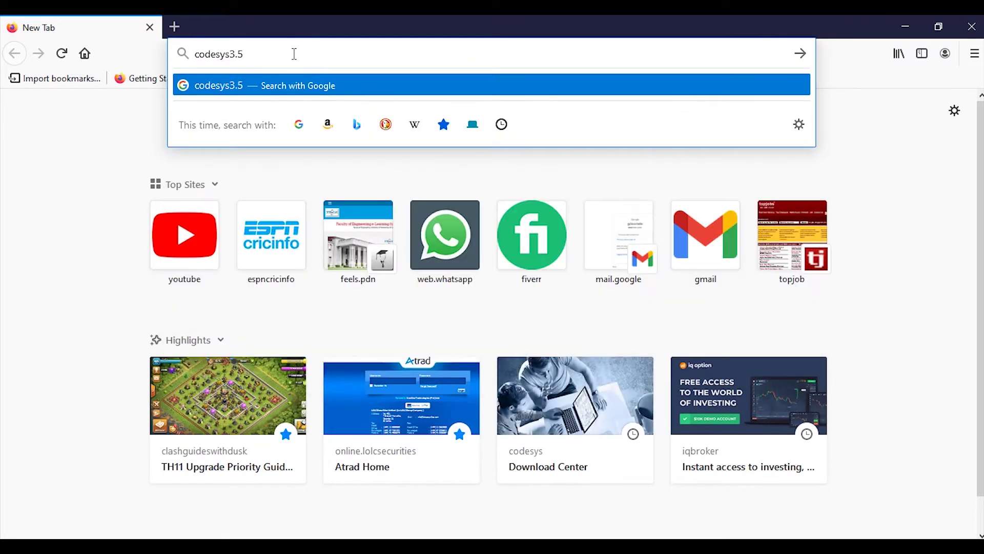
key(Return)
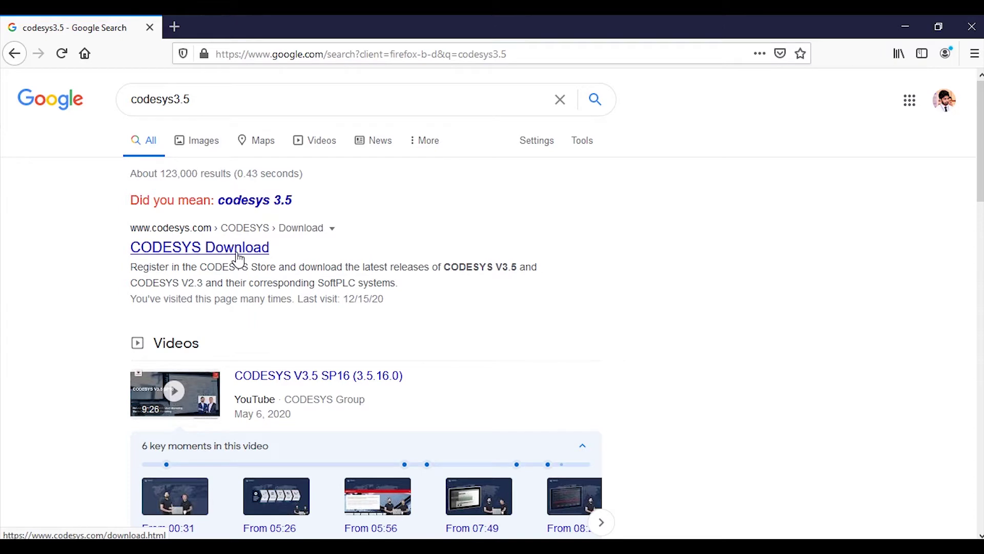
right_click(238, 254)
click(259, 264)
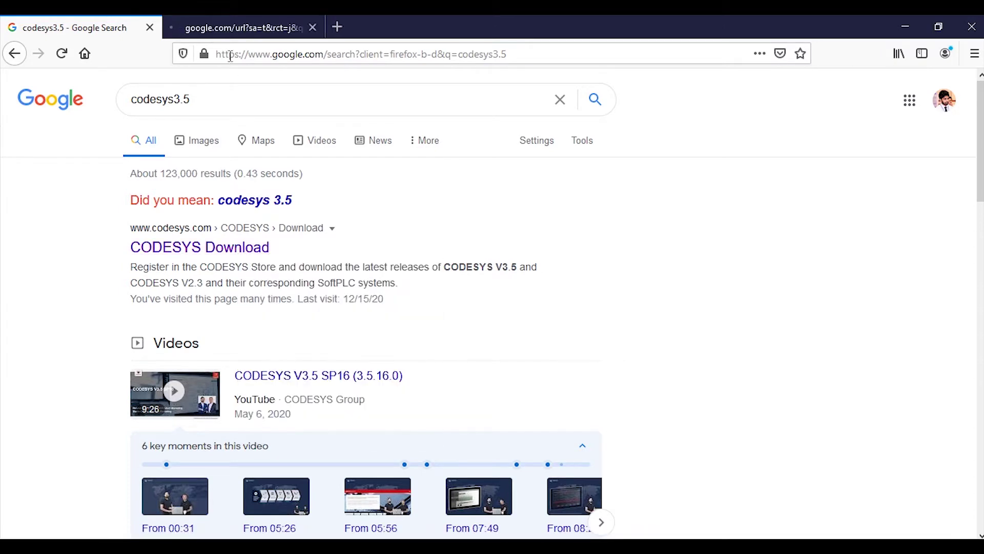
click(240, 29)
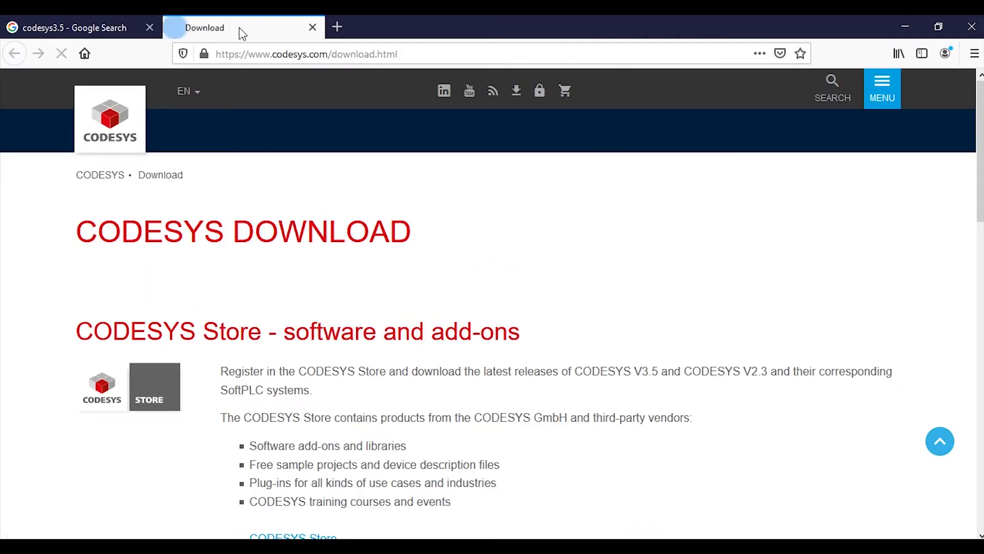
Find the CODESYS Store link on the CODESYS download page and open the store.
scroll(403, 235, down, 5)
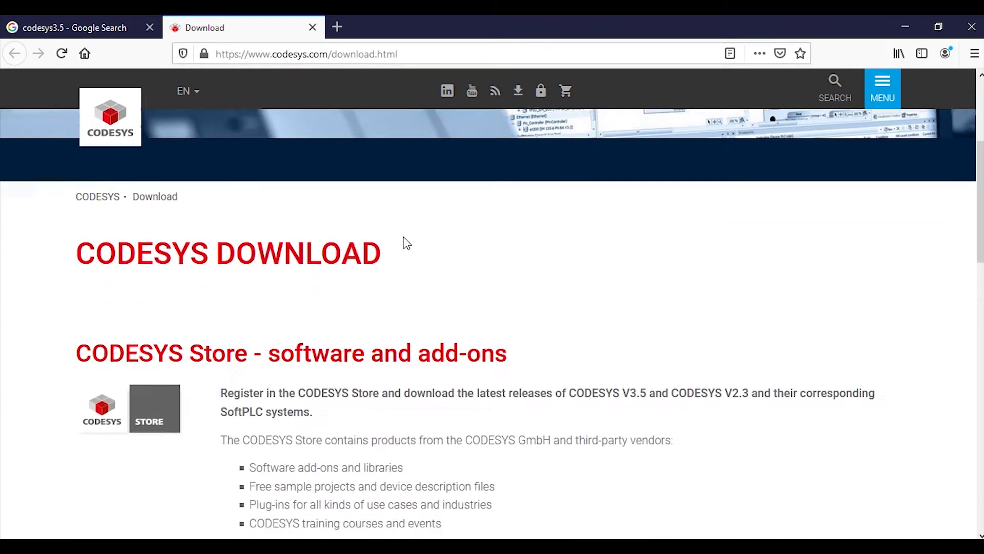
scroll(403, 235, down, 3)
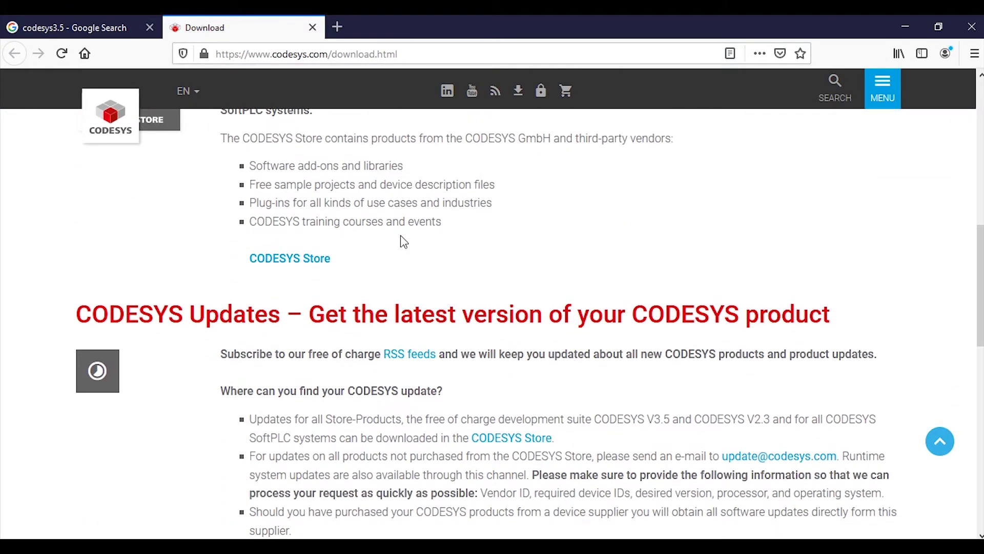
scroll(403, 240, up, 1)
scroll(403, 241, up, 1)
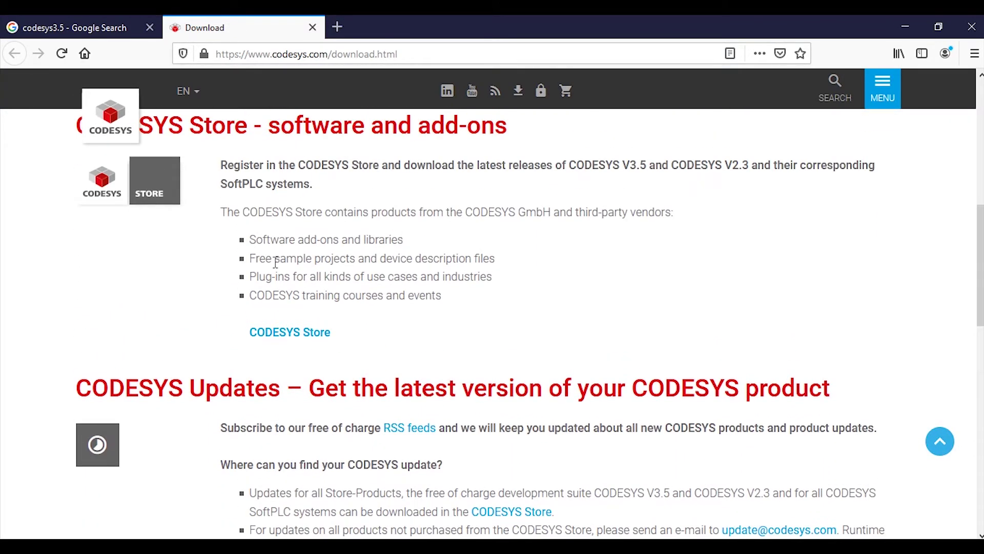
click(290, 332)
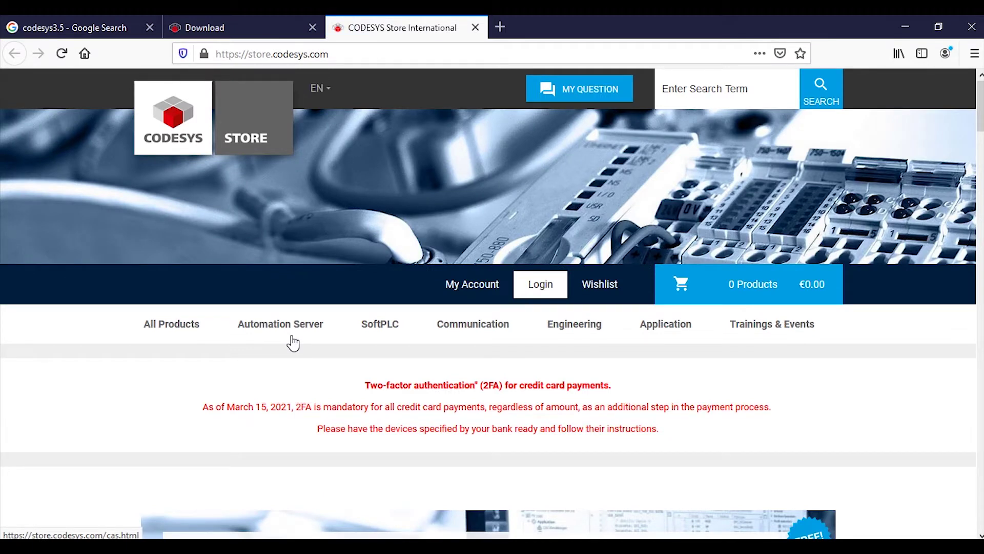
Request the download of CODESYS Development System V3 and continue to the login or account creation page.
scroll(293, 342, down, 5)
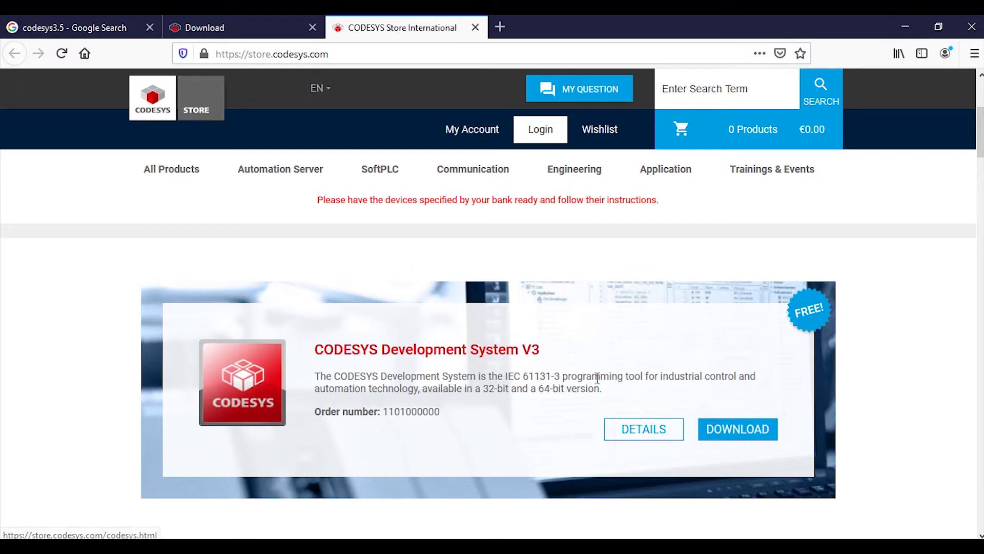
click(751, 437)
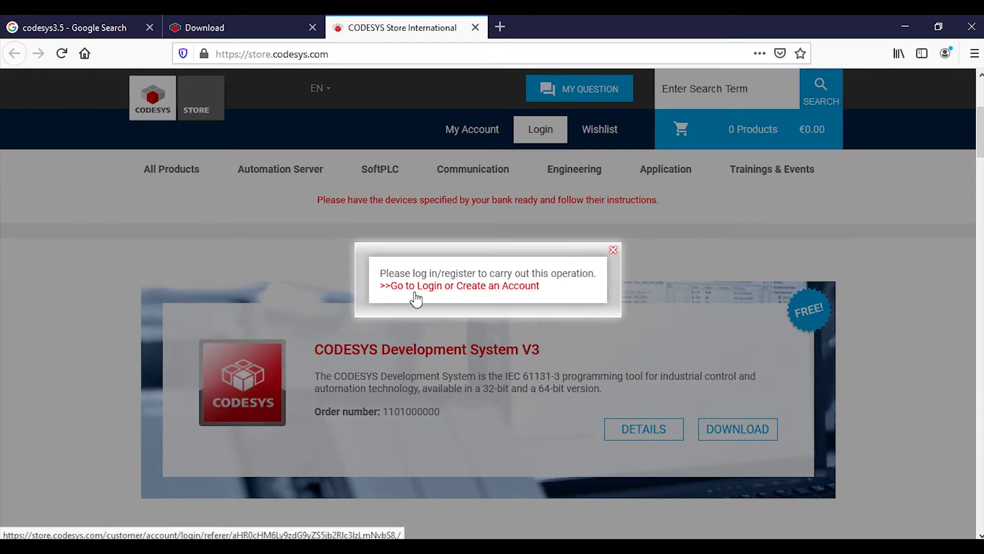
click(493, 293)
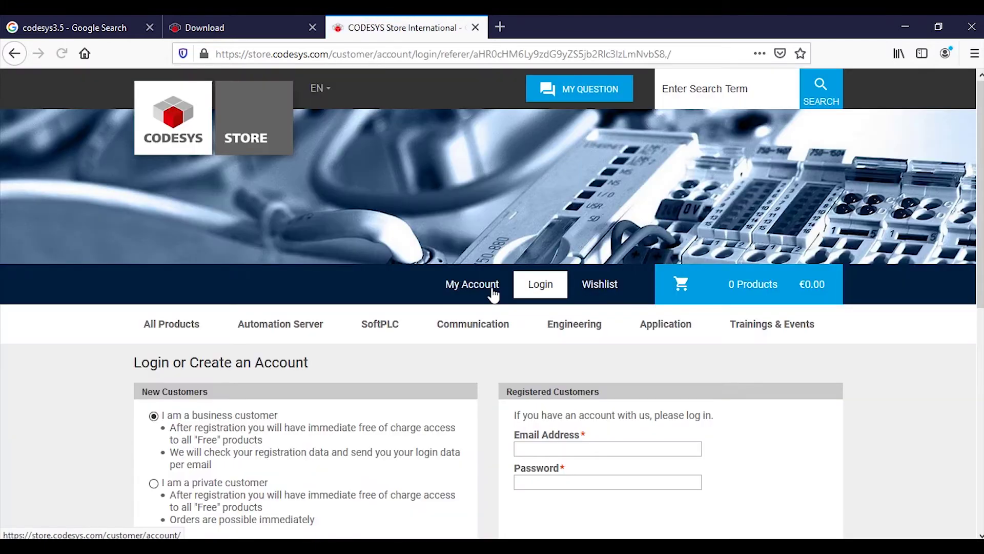
Choose registration as a private customer and open the account creation form.
scroll(493, 295, down, 2)
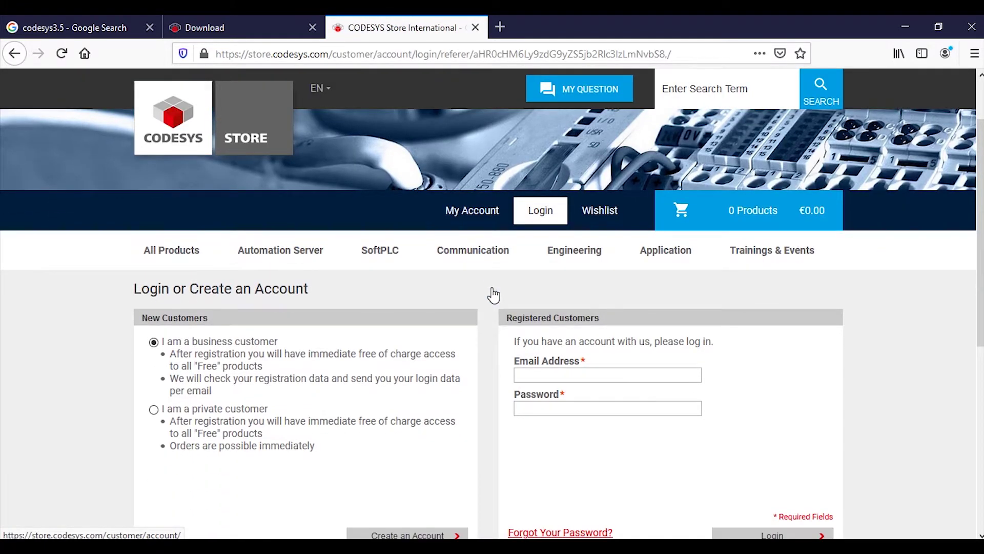
scroll(493, 294, down, 3)
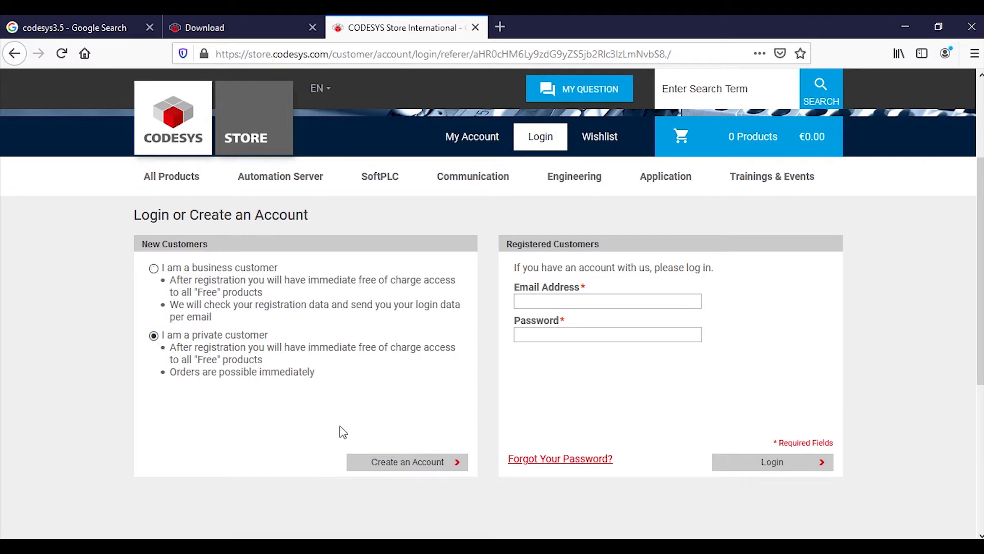
click(362, 462)
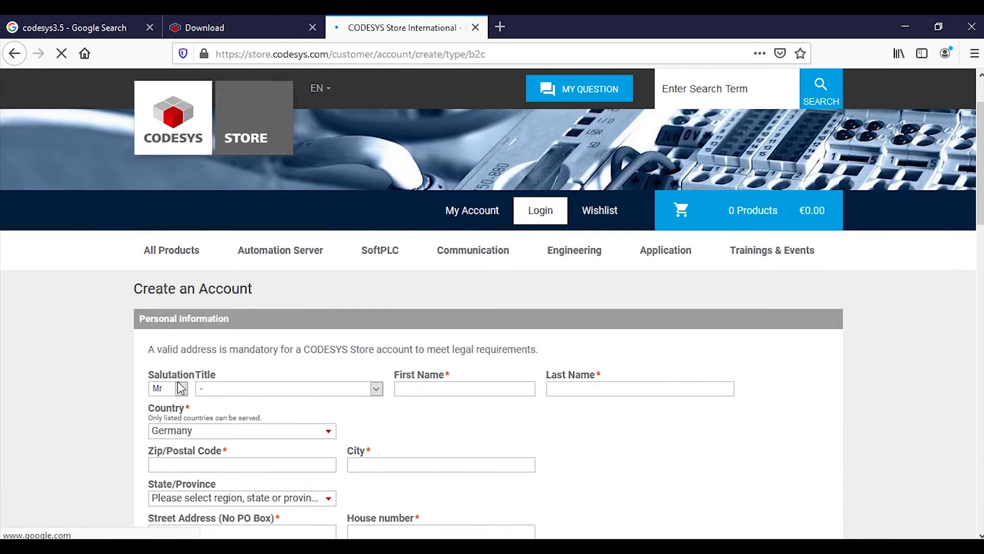
Accept the contractual capability declaration and the privacy details in the registration form, leaving e-mail product news unselected.
scroll(311, 328, down, 3)
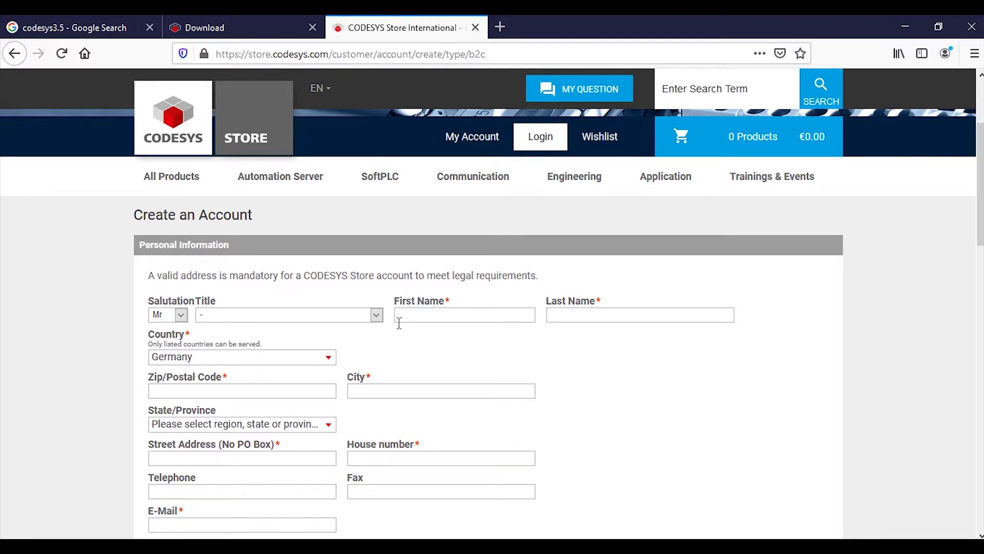
scroll(380, 369, down, 3)
scroll(341, 382, up, 1)
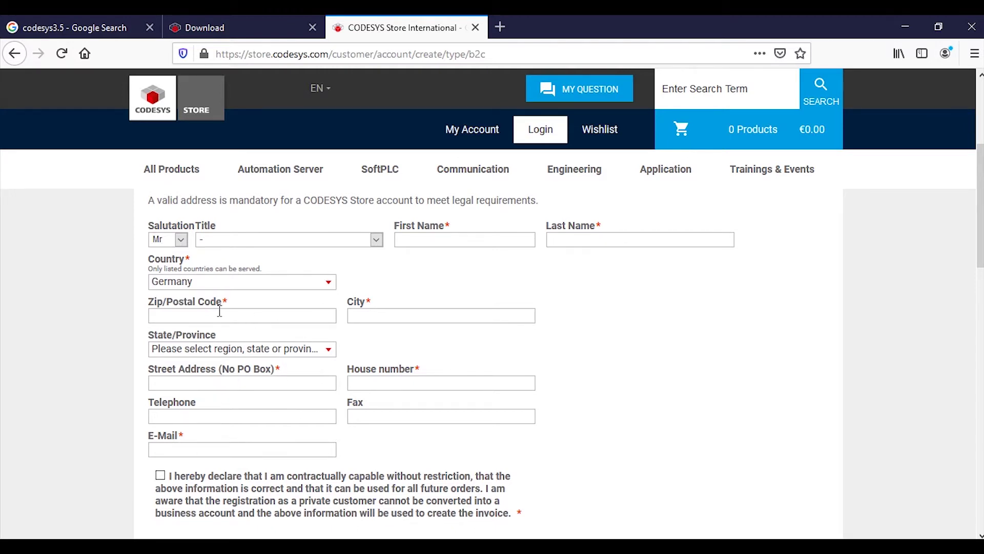
scroll(219, 310, up, 2)
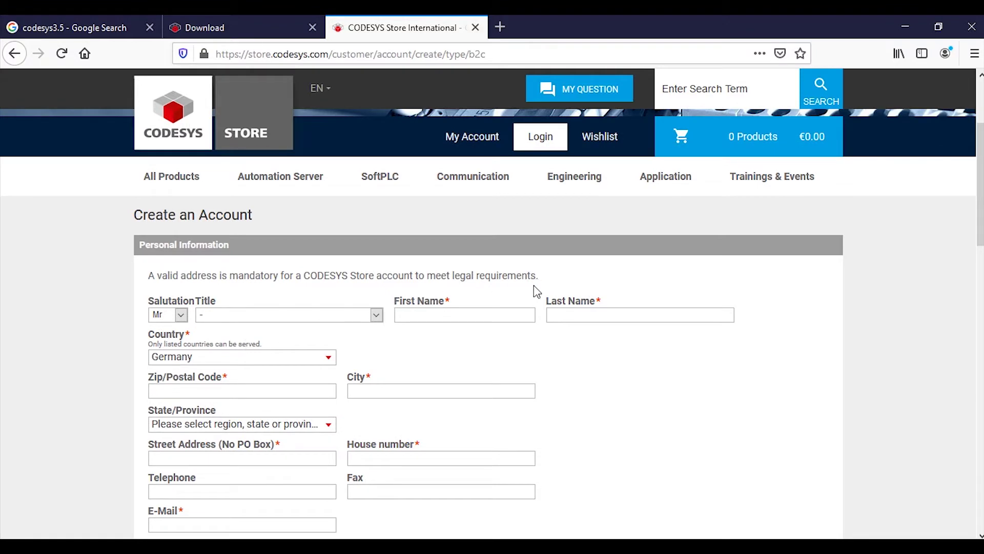
scroll(385, 384, down, 3)
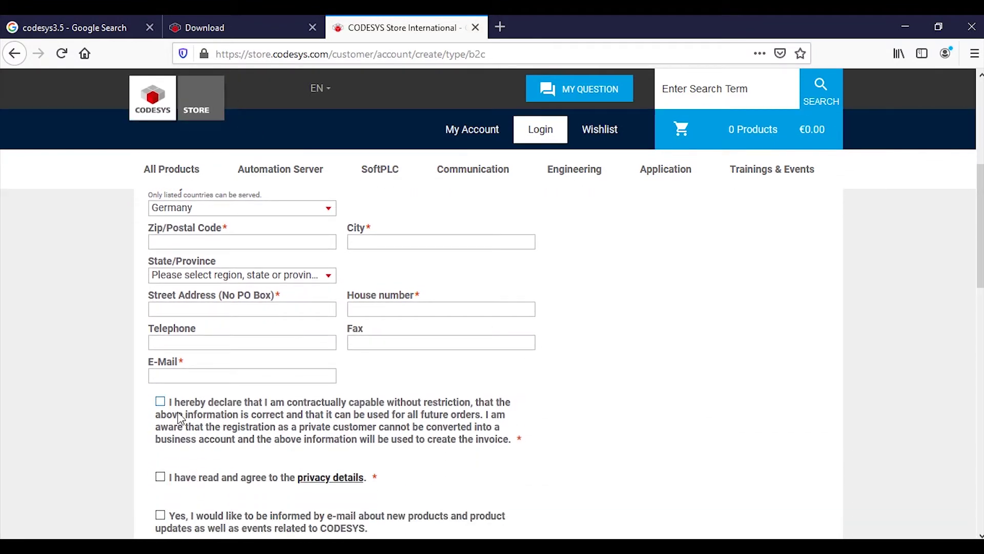
scroll(257, 404, down, 2)
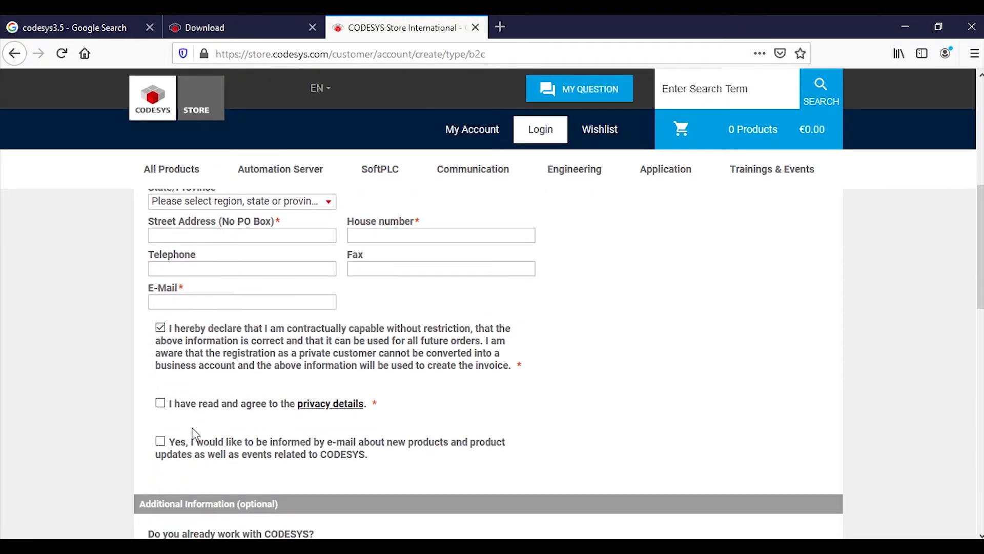
click(161, 441)
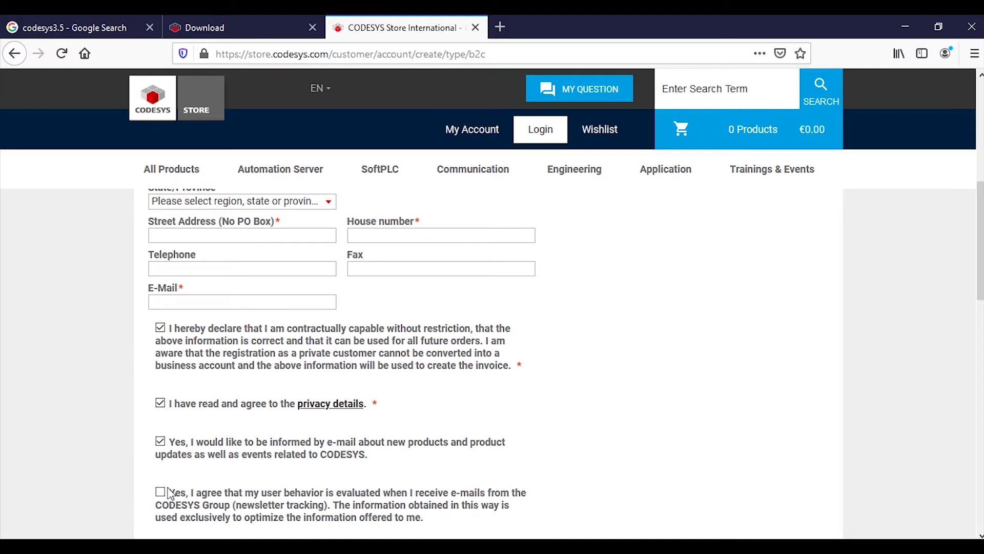
click(160, 442)
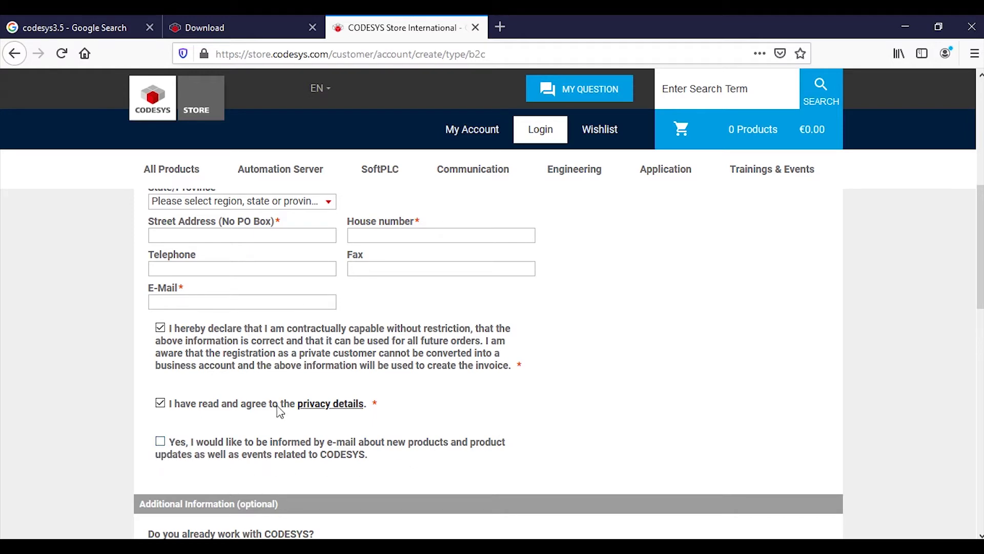
Go through the additional and login information of the registration form and complete the "I'm not a robot" captcha.
scroll(429, 358, down, 3)
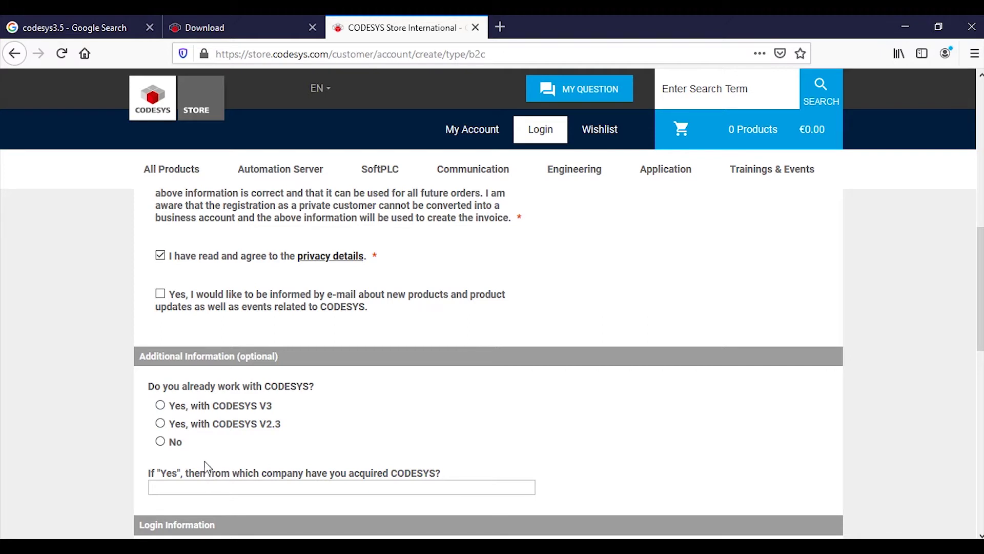
scroll(206, 467, down, 1)
scroll(235, 420, down, 1)
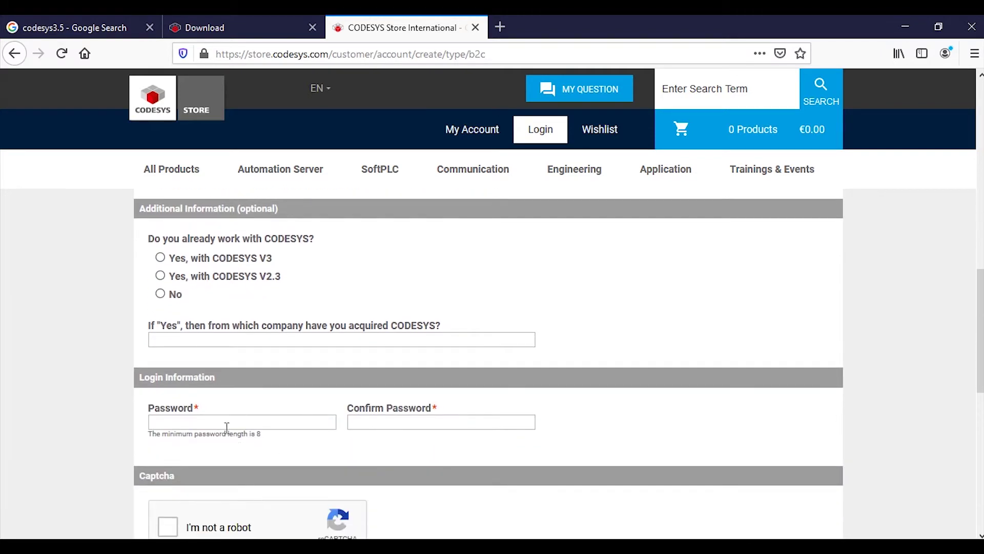
click(168, 420)
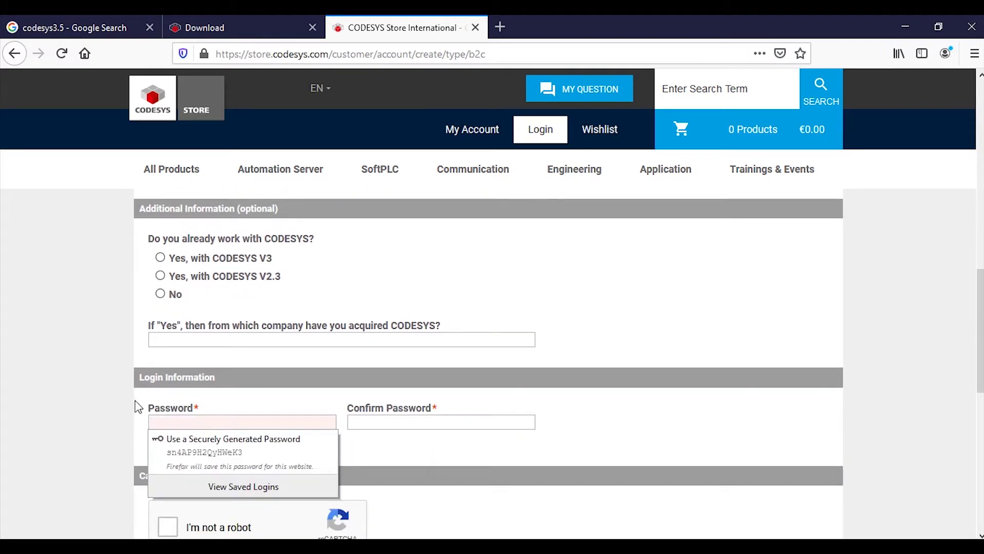
click(364, 421)
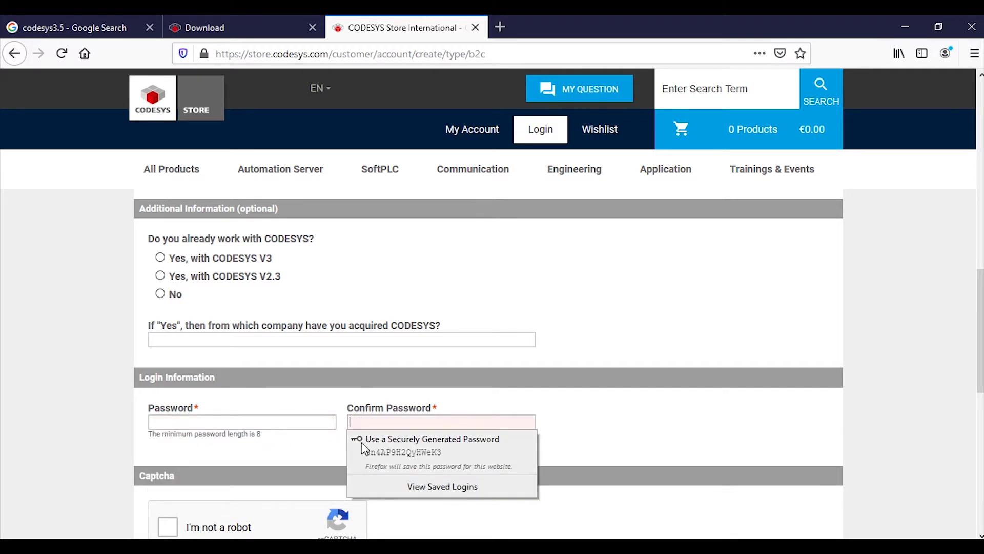
scroll(328, 456, down, 1)
click(168, 453)
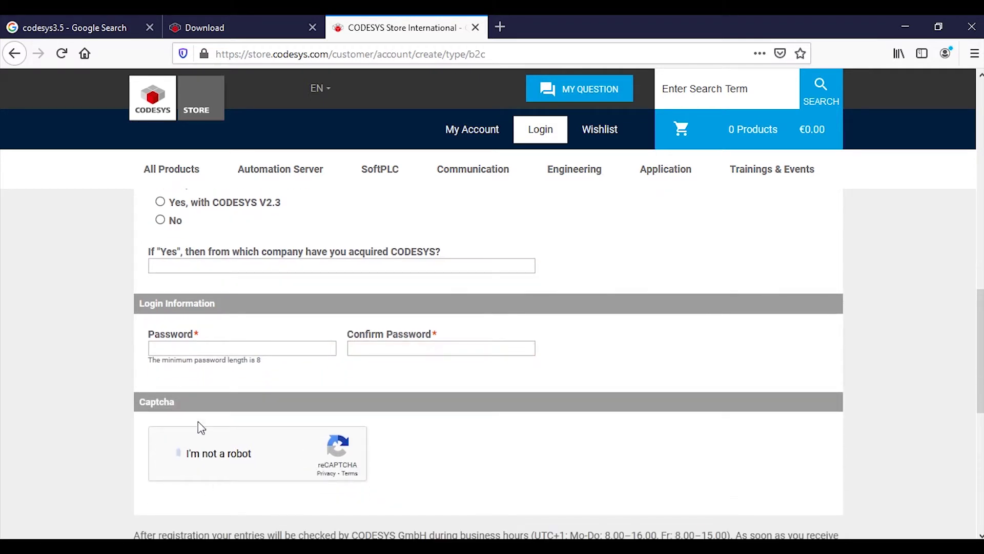
scroll(272, 408, down, 1)
scroll(270, 405, down, 2)
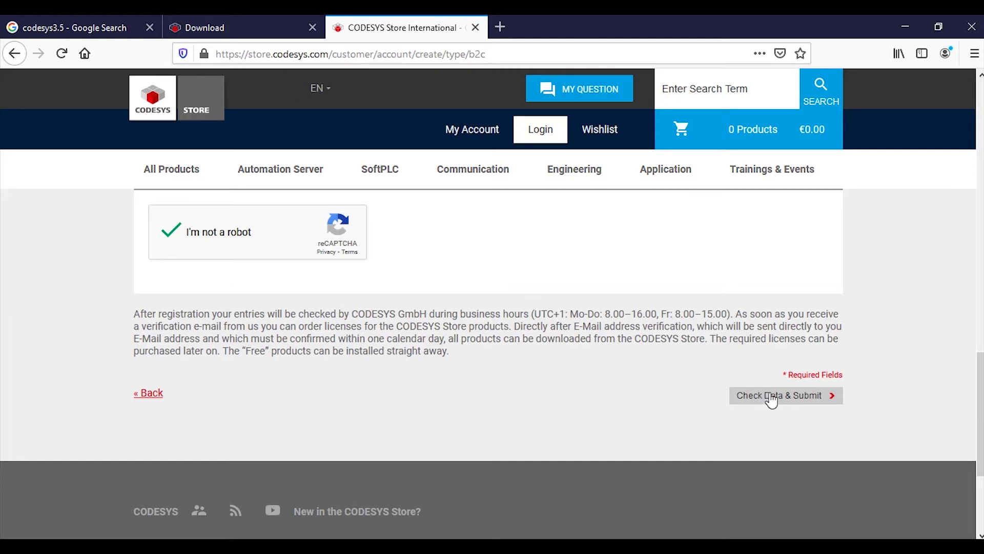
Leave the account creation form without submitting it and return to the login page.
scroll(625, 317, up, 3)
scroll(625, 317, up, 10)
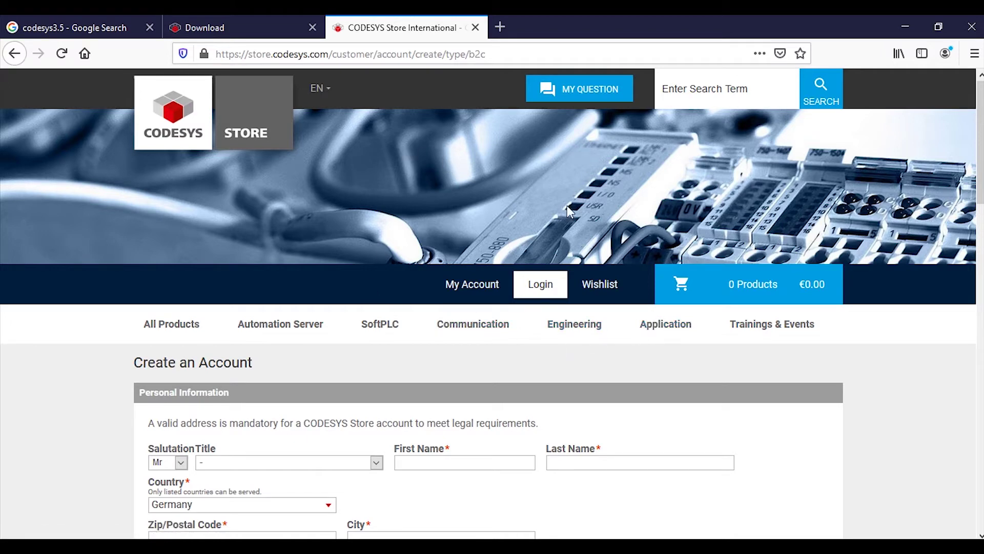
click(14, 54)
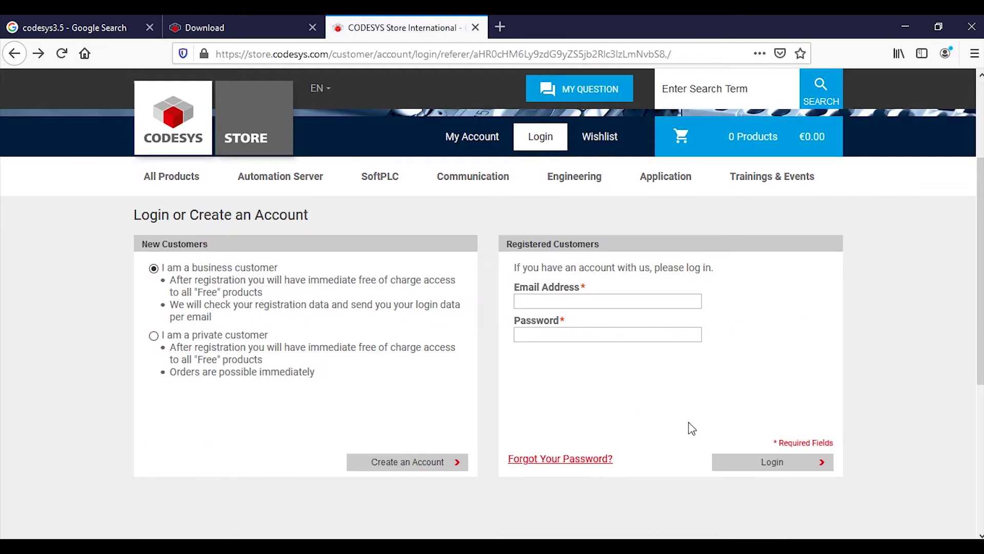
Log in as a registered customer by entering the account's e-mail address and password.
click(567, 299)
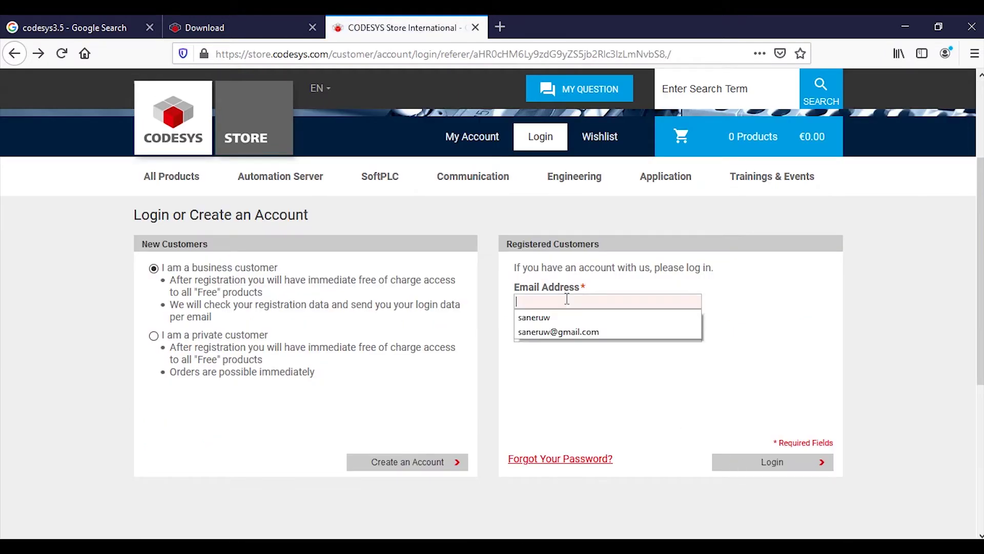
click(546, 331)
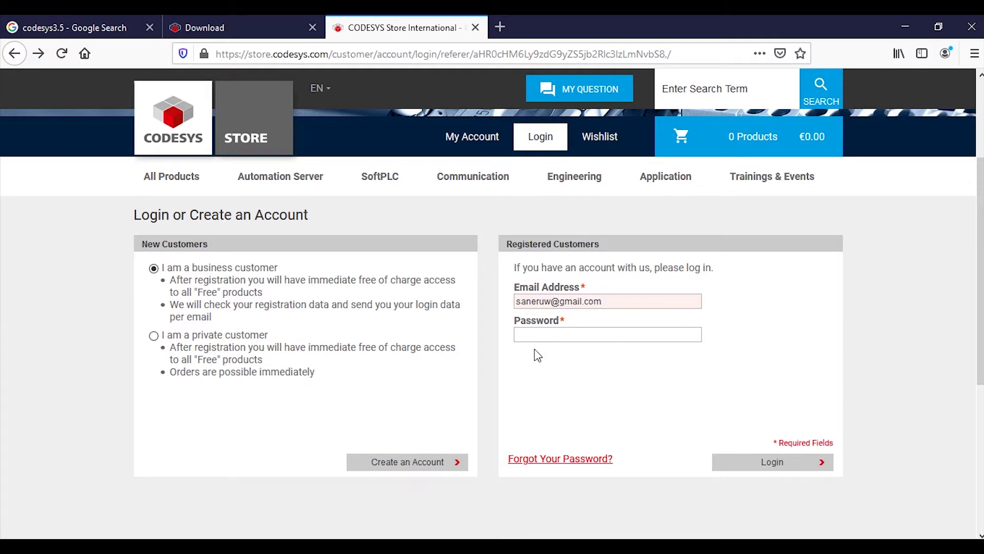
click(546, 334)
text(•)
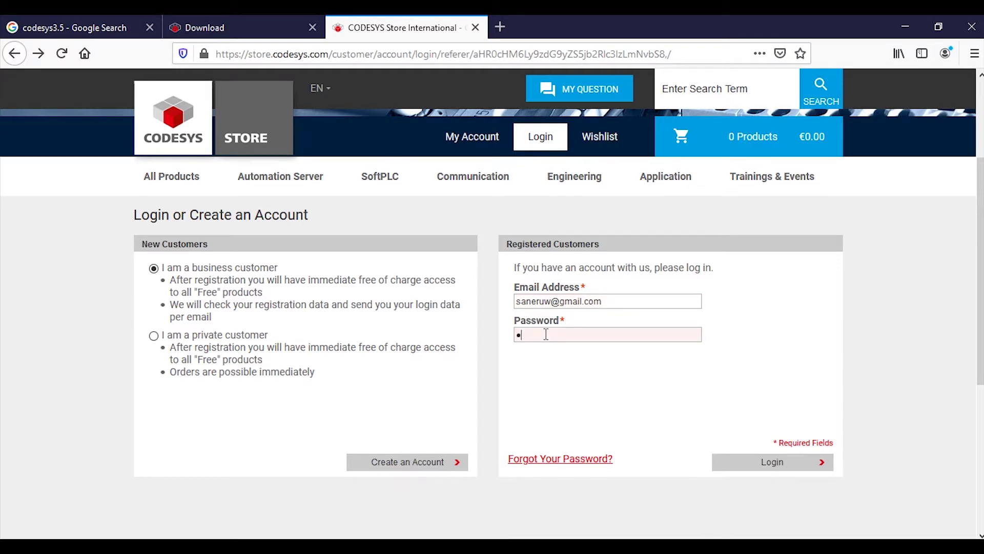
text(••)
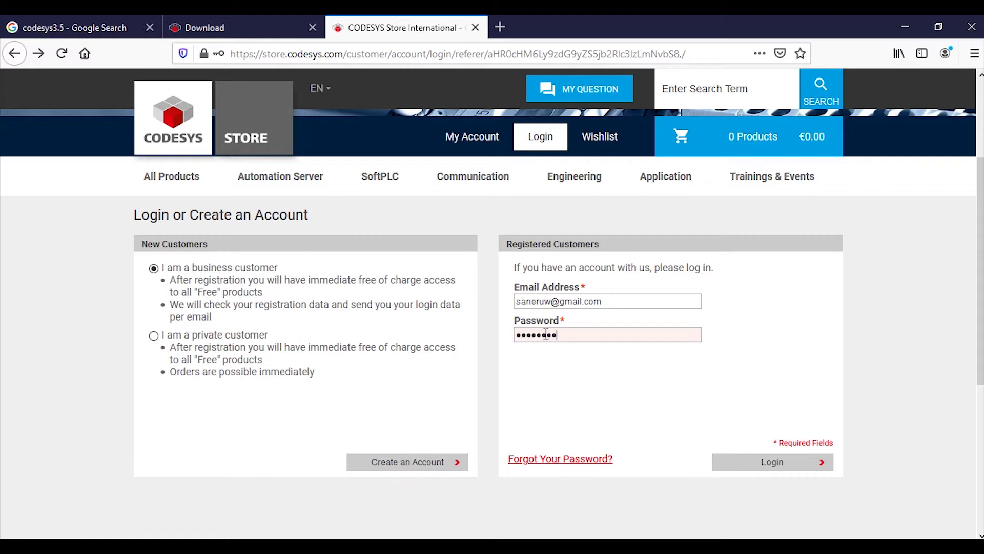
click(764, 467)
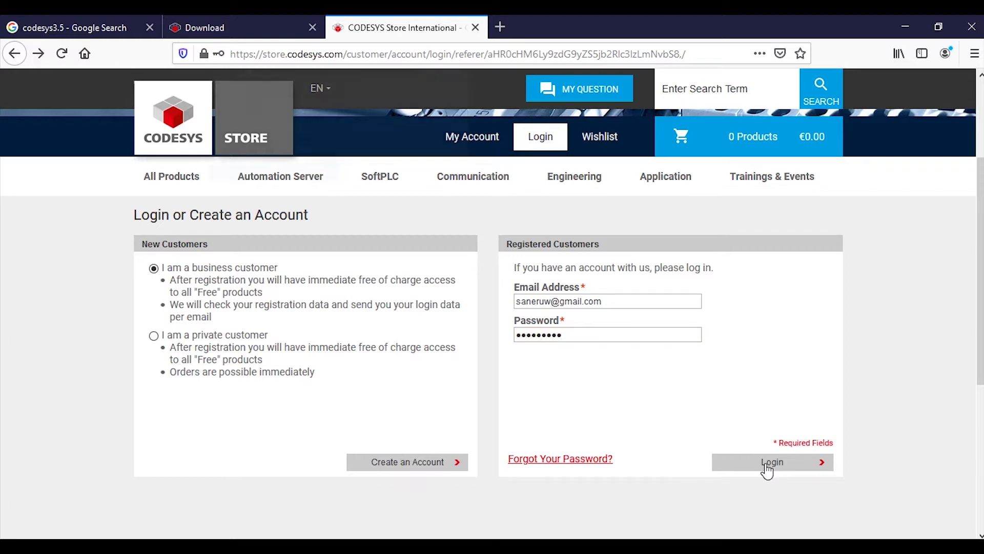
Request the 64-bit download of the free CODESYS Development System V3 and accept its license agreement.
click(417, 188)
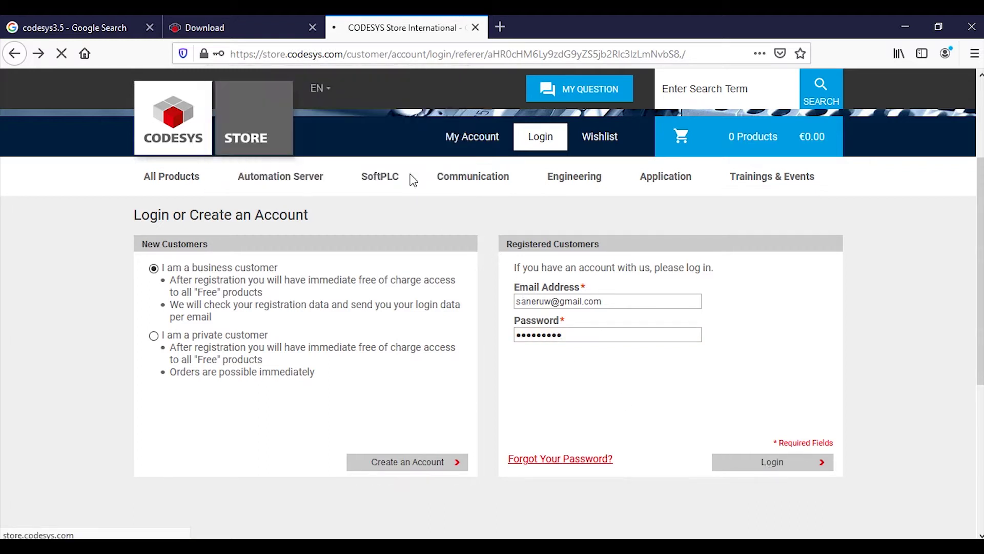
scroll(528, 252, down, 5)
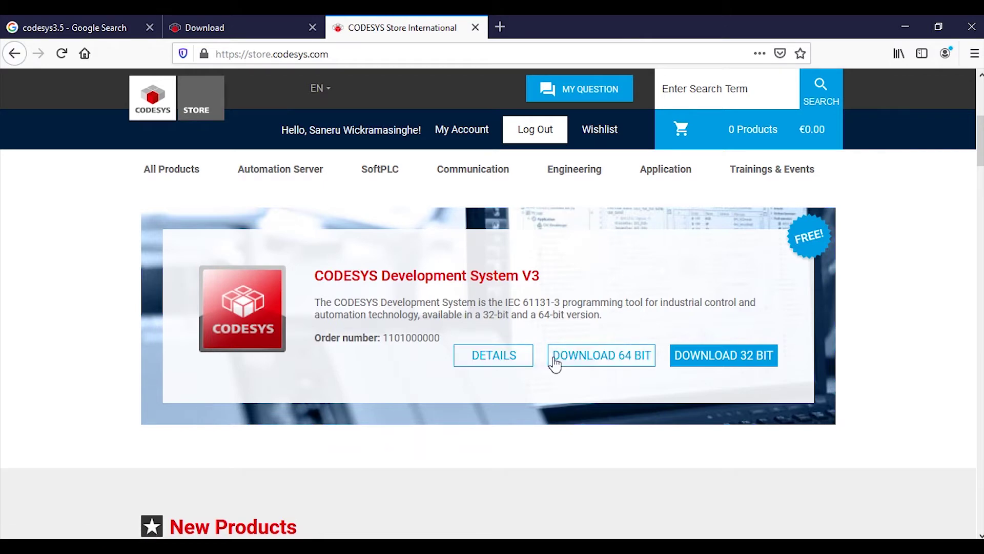
click(624, 365)
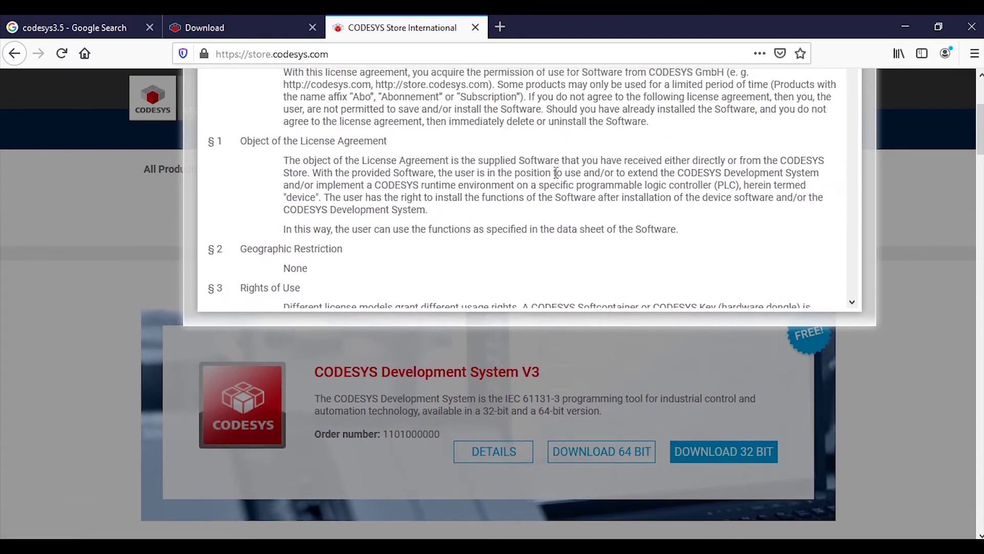
scroll(547, 190, down, 10)
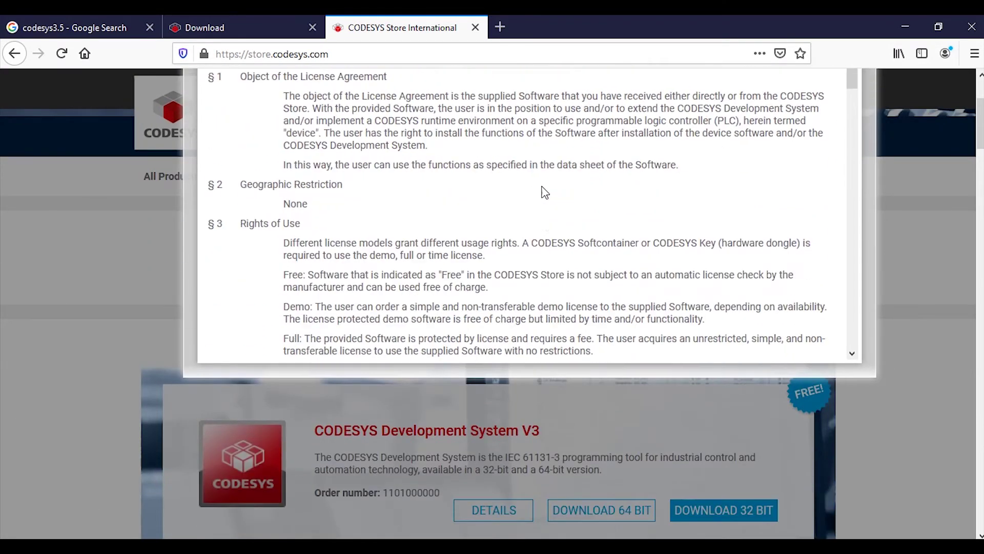
scroll(542, 186, down, 10)
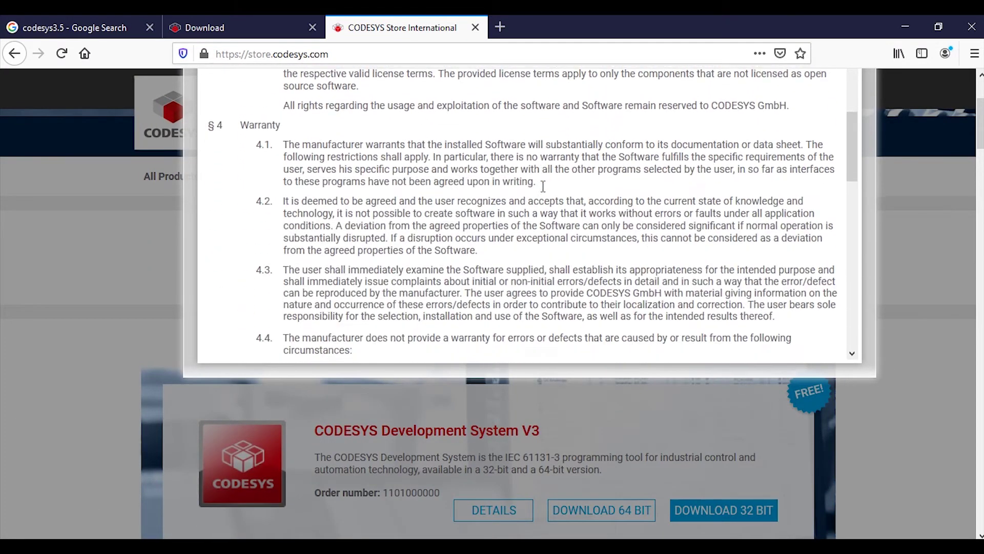
scroll(543, 186, down, 4)
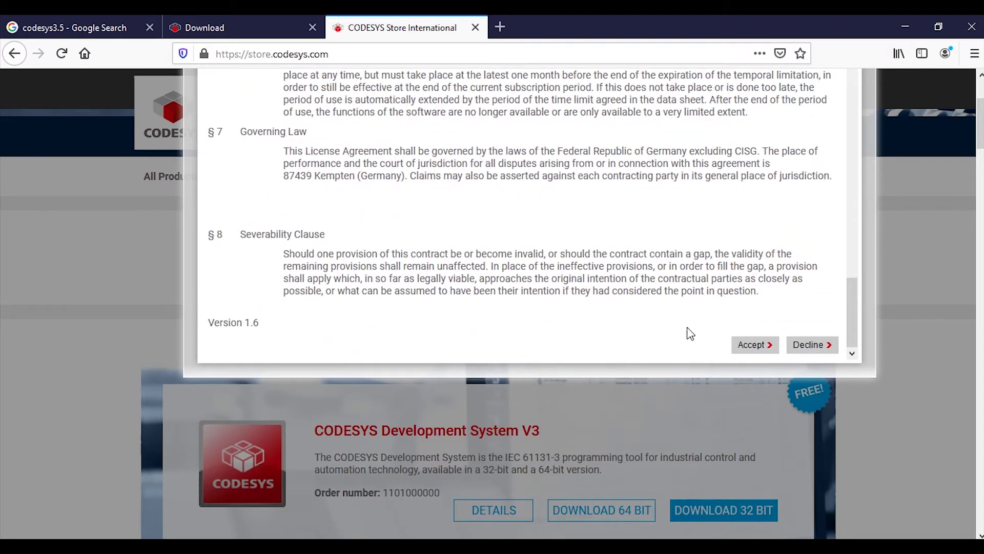
click(745, 348)
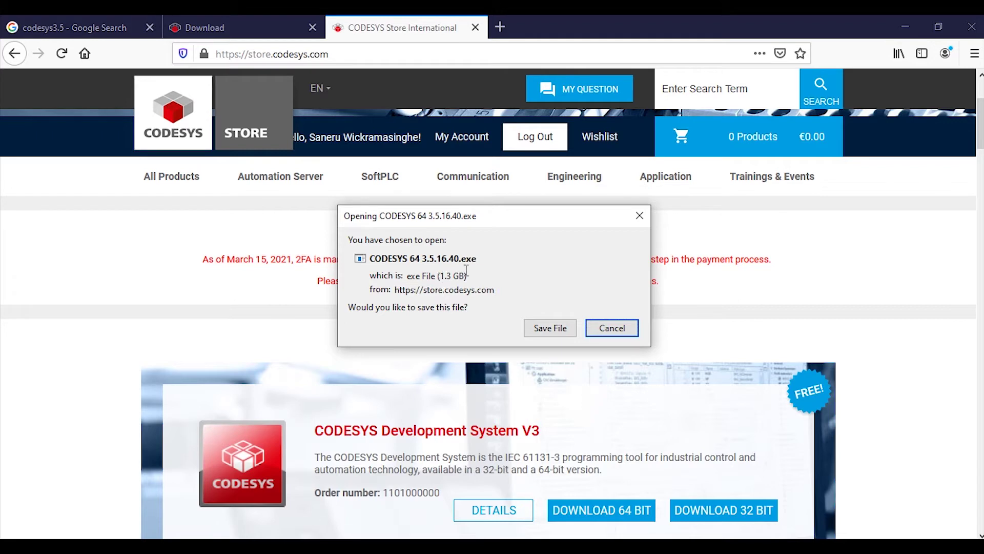
Save the CODESYS 64 3.5.16.40.exe installer and check its download progress.
click(534, 332)
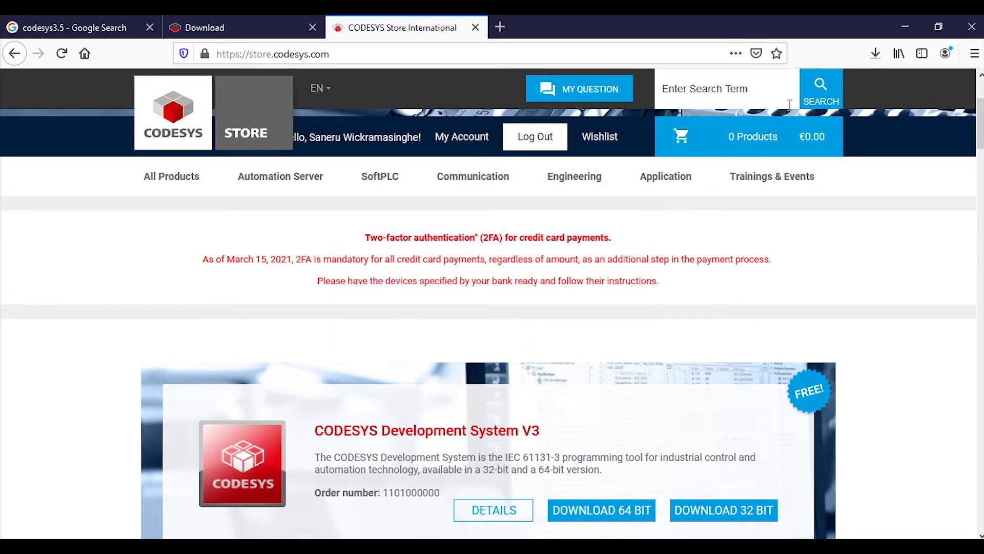
click(871, 60)
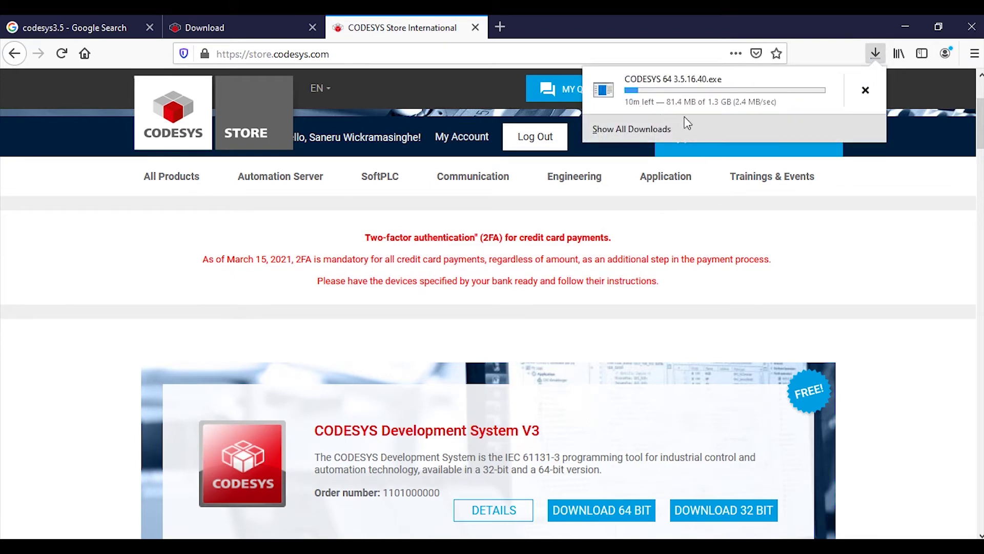
click(863, 221)
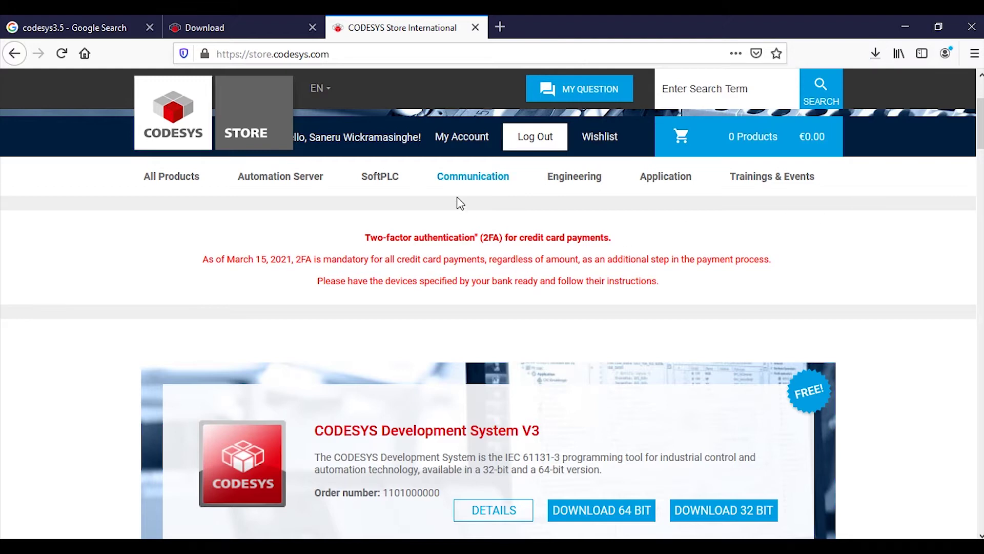
Look through the store's home page, open the Application category and search the store for "codesys 3.5".
scroll(355, 204, down, 2)
scroll(528, 252, up, 2)
scroll(533, 259, down, 5)
scroll(528, 263, down, 2)
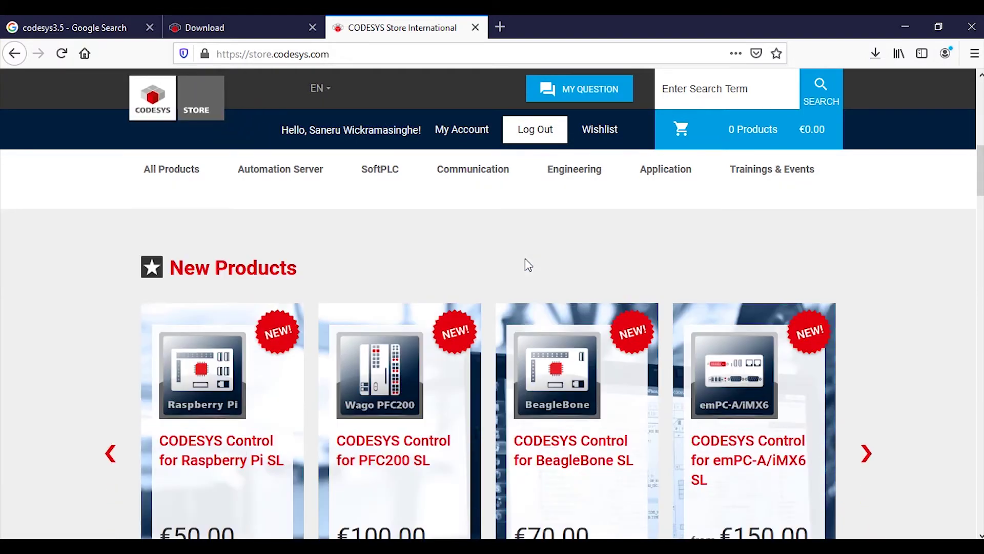
scroll(528, 262, up, 7)
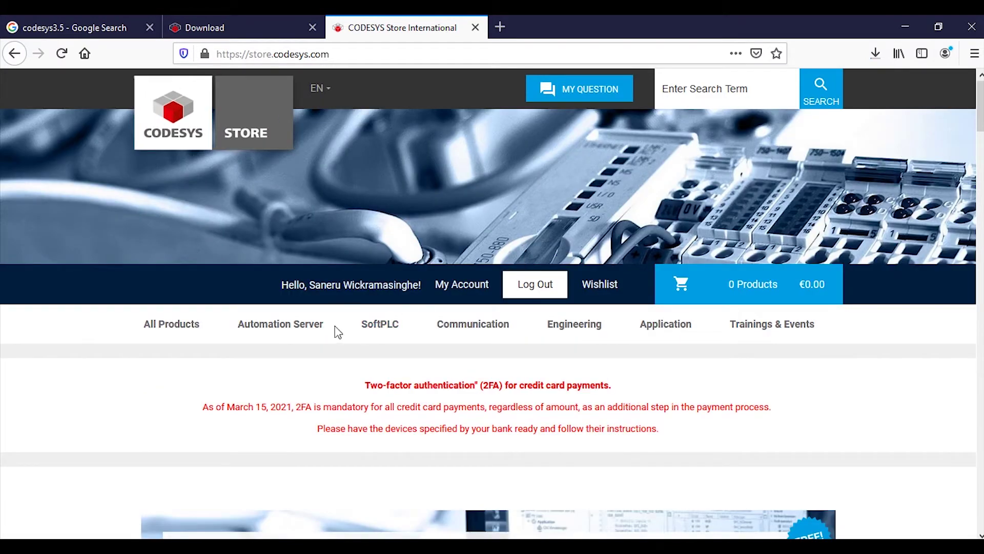
click(303, 324)
click(715, 97)
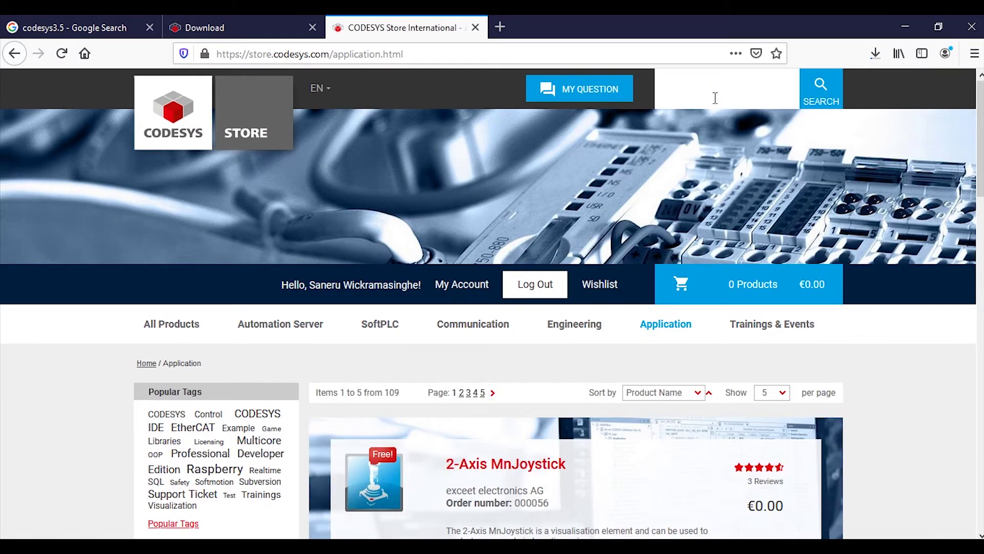
text(codesys 3.5)
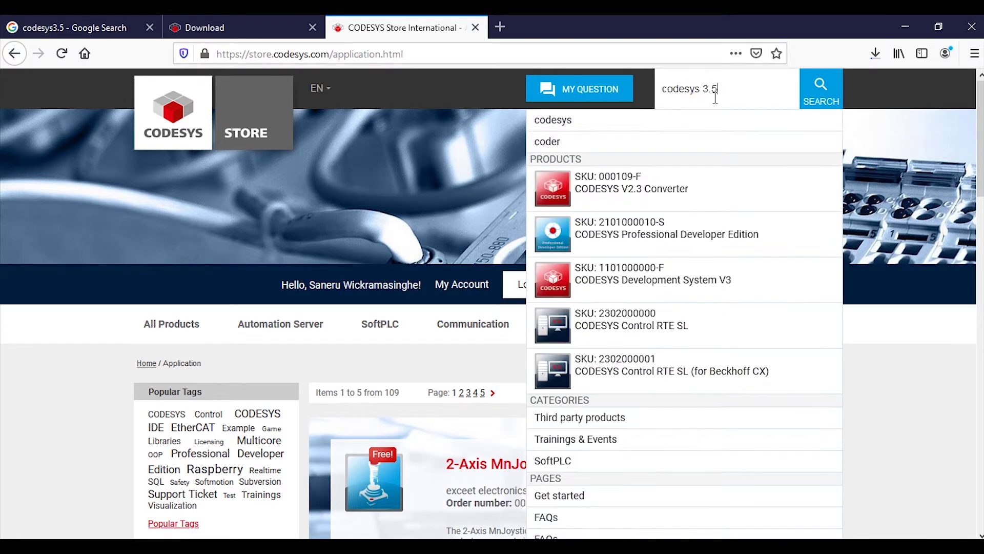
key(Return)
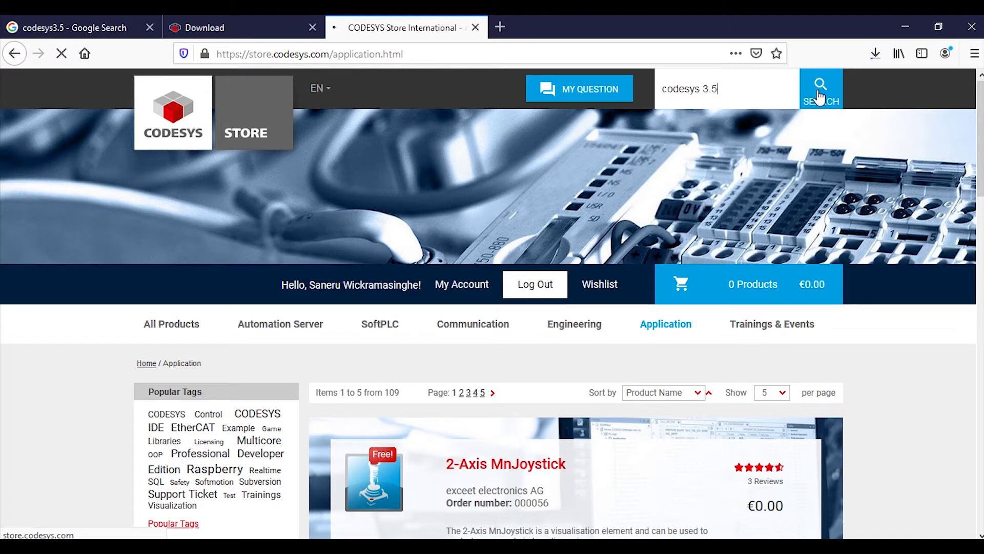
Open the product page of CODESYS Development System V3 from the products tagged 'CODESYS IDE'.
scroll(491, 235, down, 3)
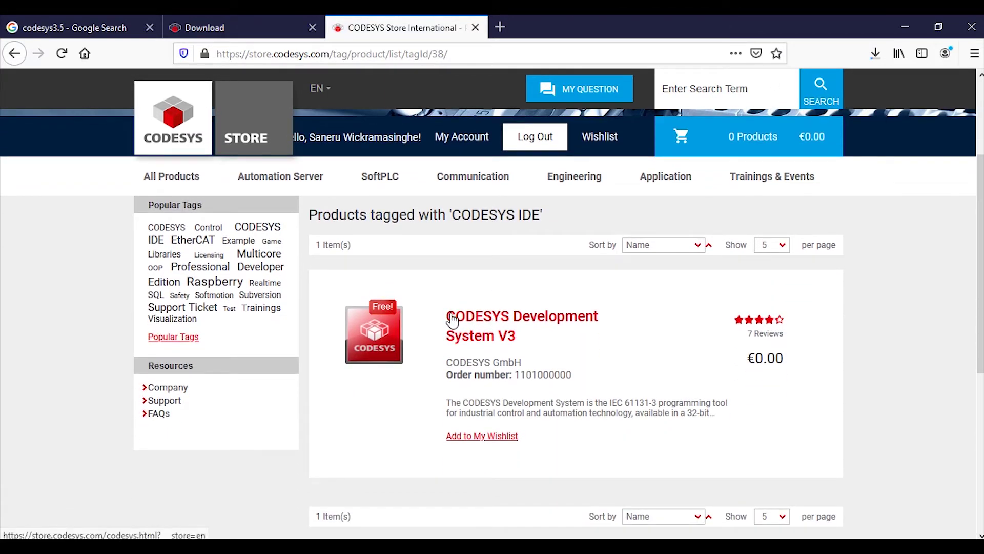
click(471, 339)
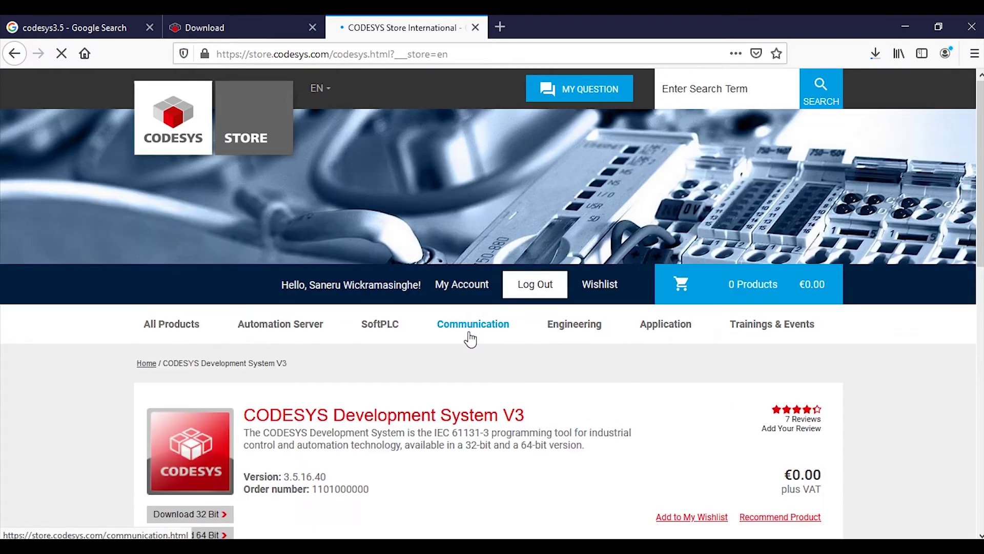
scroll(470, 336, down, 4)
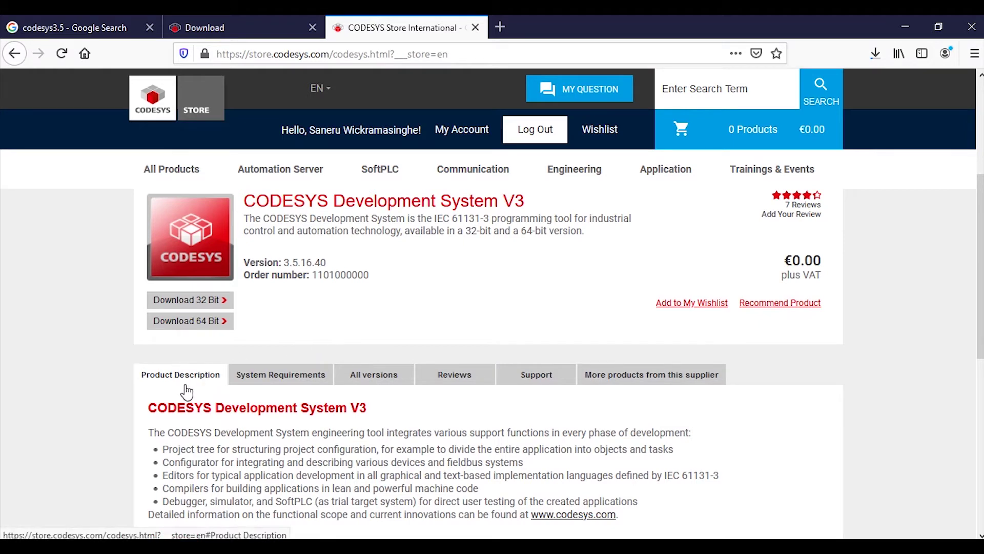
Review the product's system requirements, highlighting the recommended RAM, the available HD space and the additional requirements.
click(250, 378)
scroll(305, 377, down, 2)
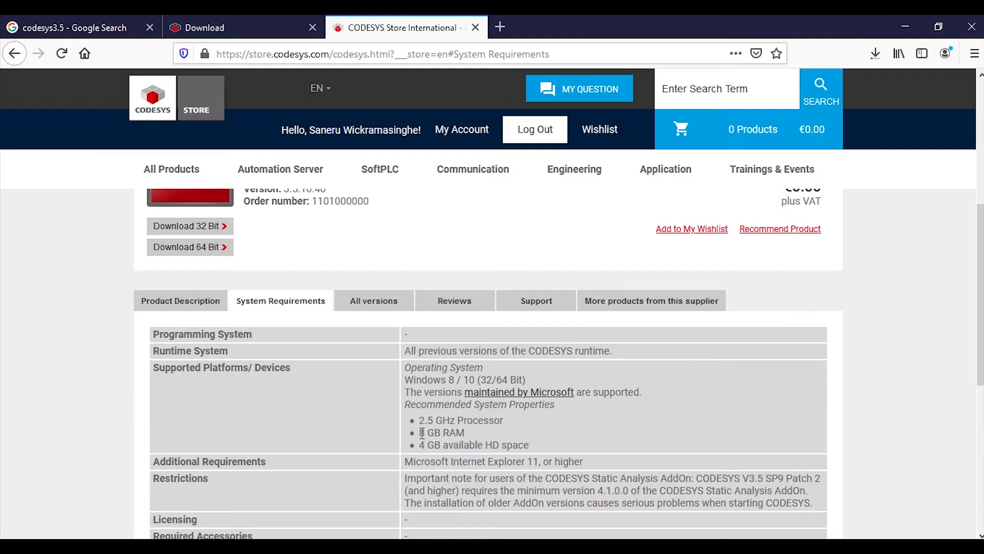
drag(418, 434, 440, 430)
click(423, 444)
drag(423, 444, 494, 441)
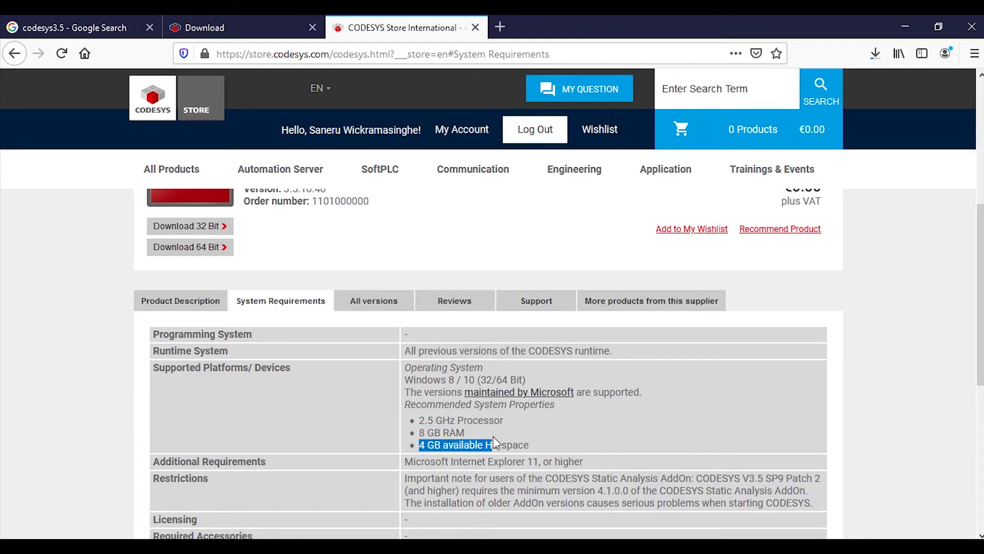
scroll(467, 450, down, 2)
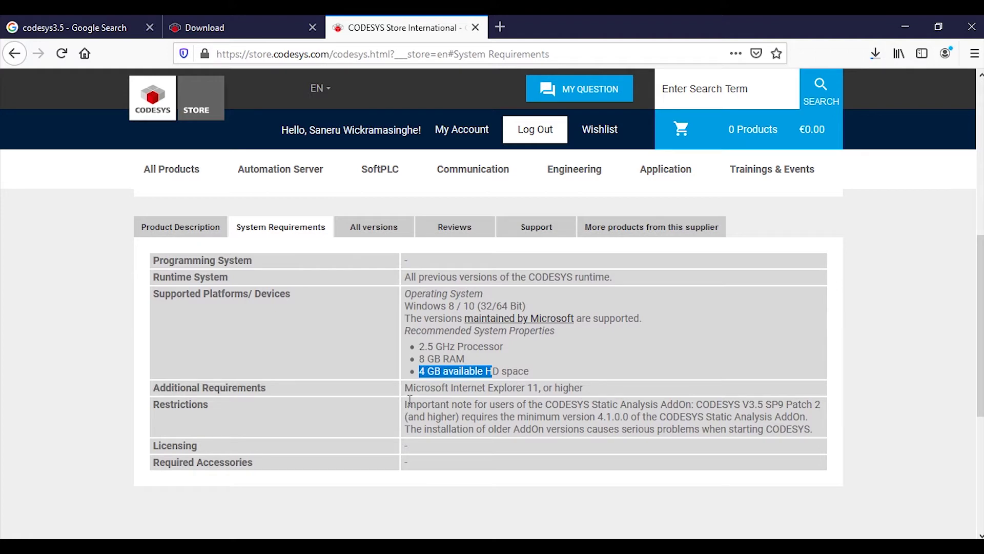
drag(451, 389, 614, 374)
click(642, 404)
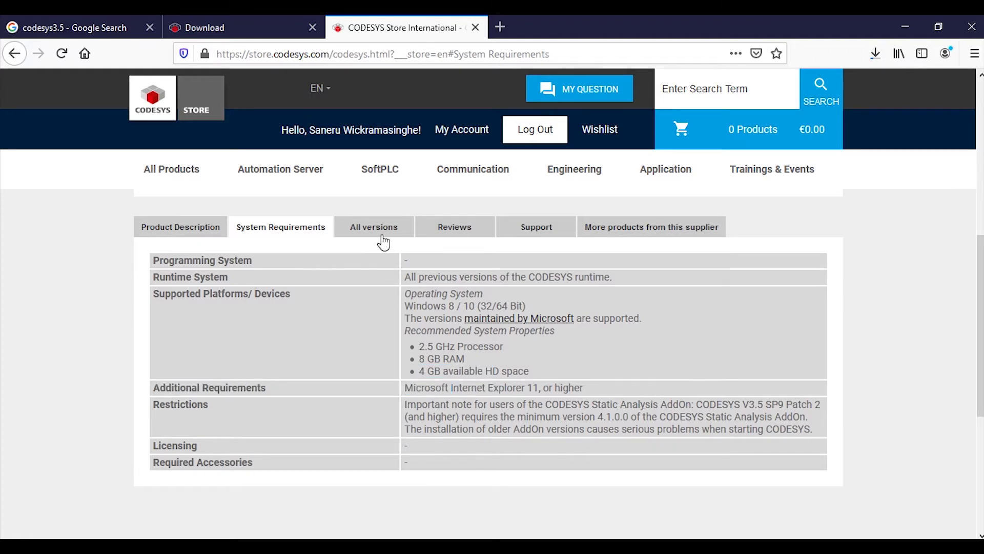
Examine the version history of all releases, highlighting the release notes of version 3.5.16.40.
click(382, 237)
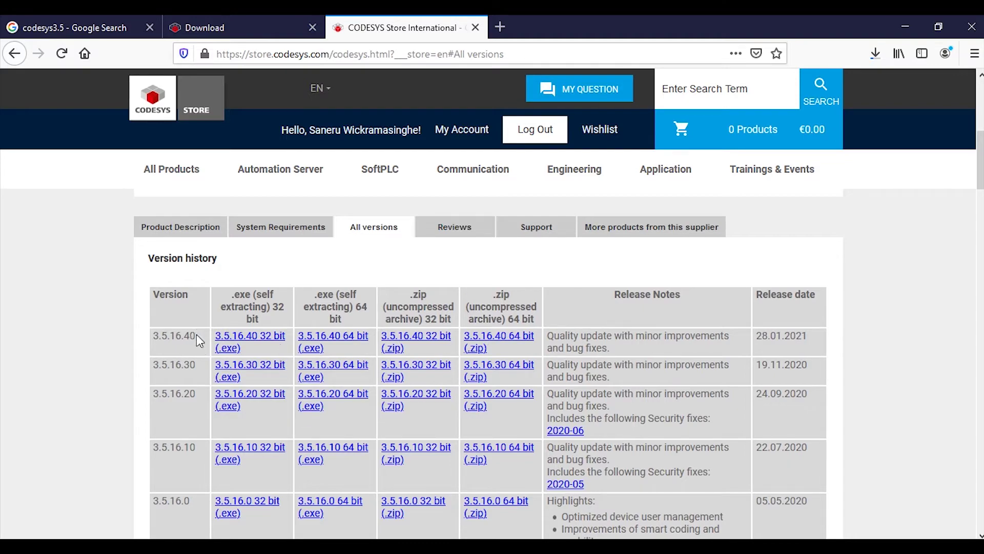
scroll(192, 368, down, 15)
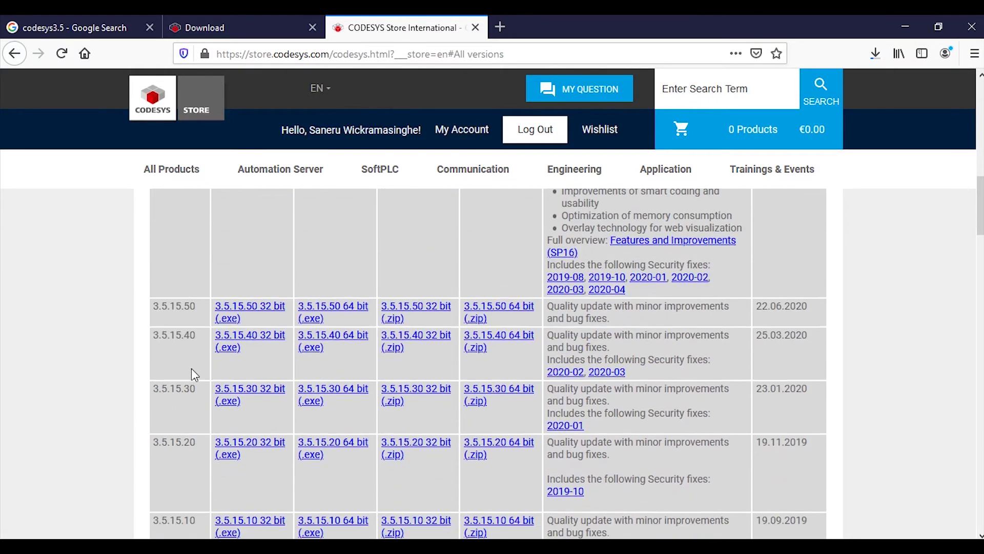
scroll(195, 367, down, 10)
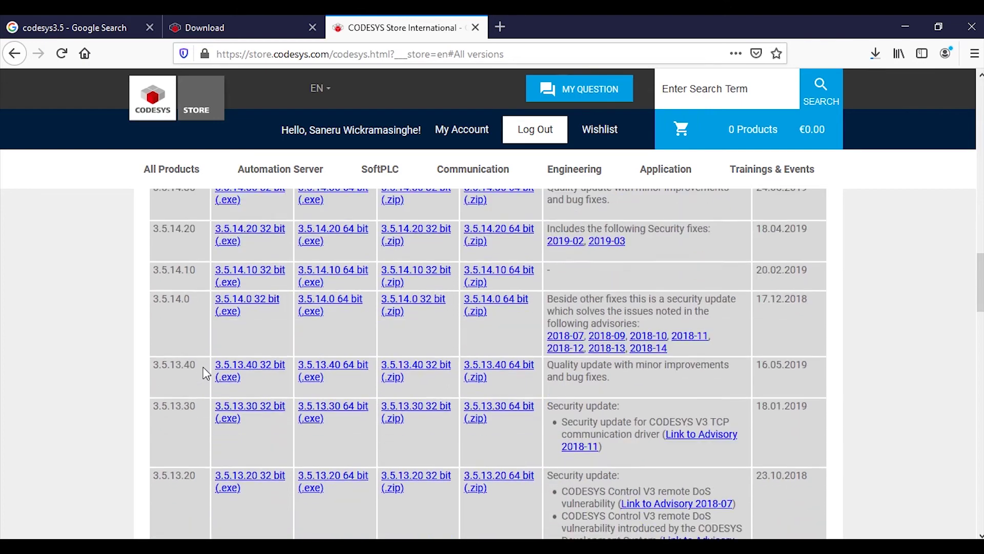
scroll(488, 340, up, 20)
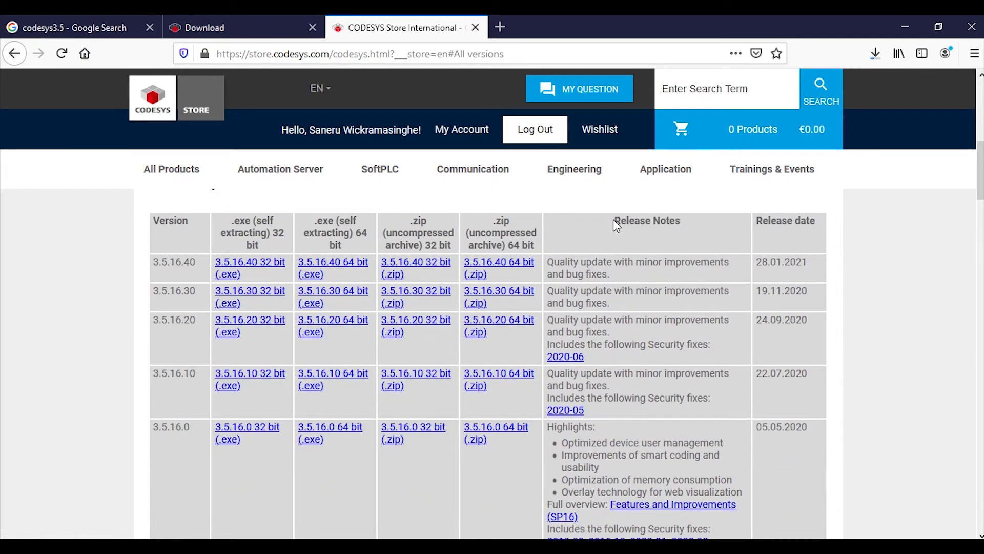
drag(613, 219, 685, 217)
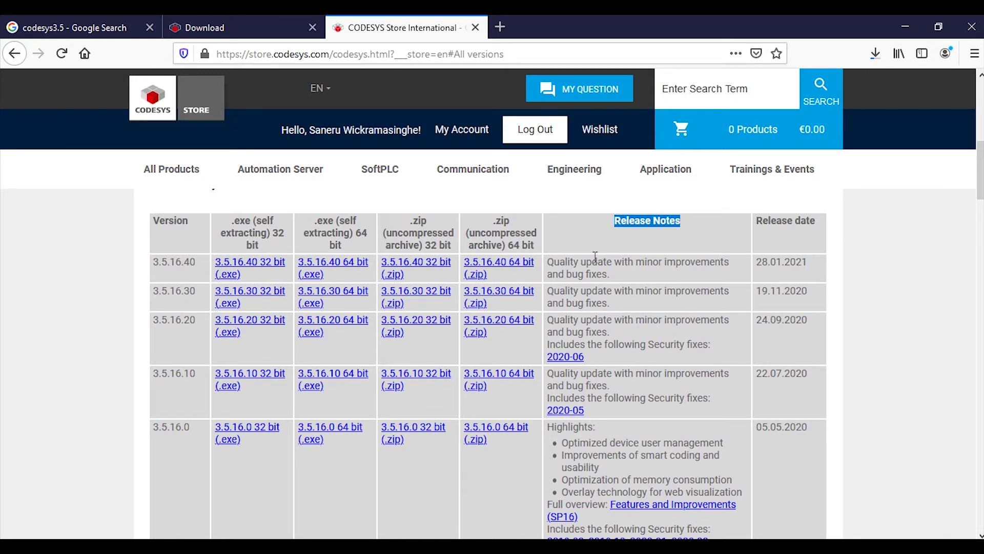
drag(610, 276, 550, 257)
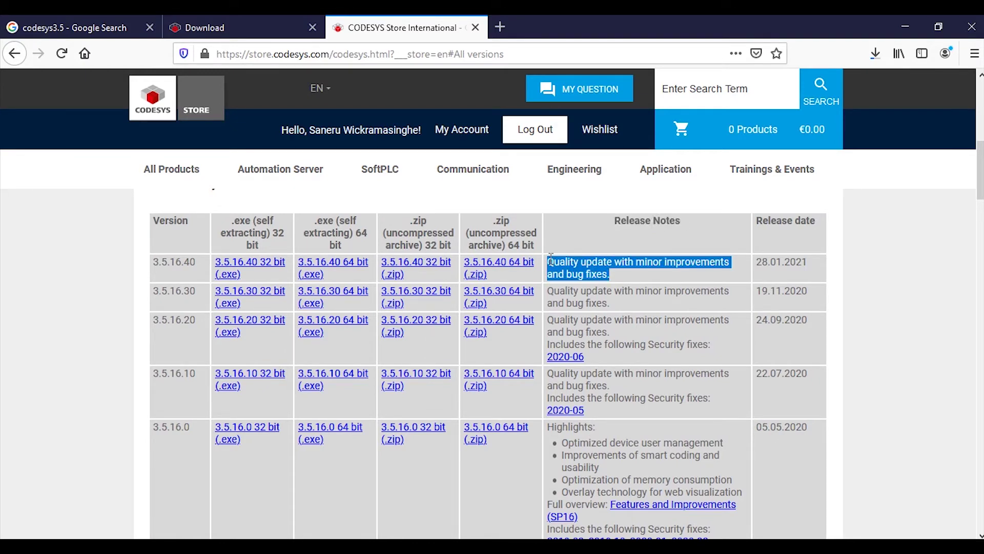
scroll(526, 284, up, 3)
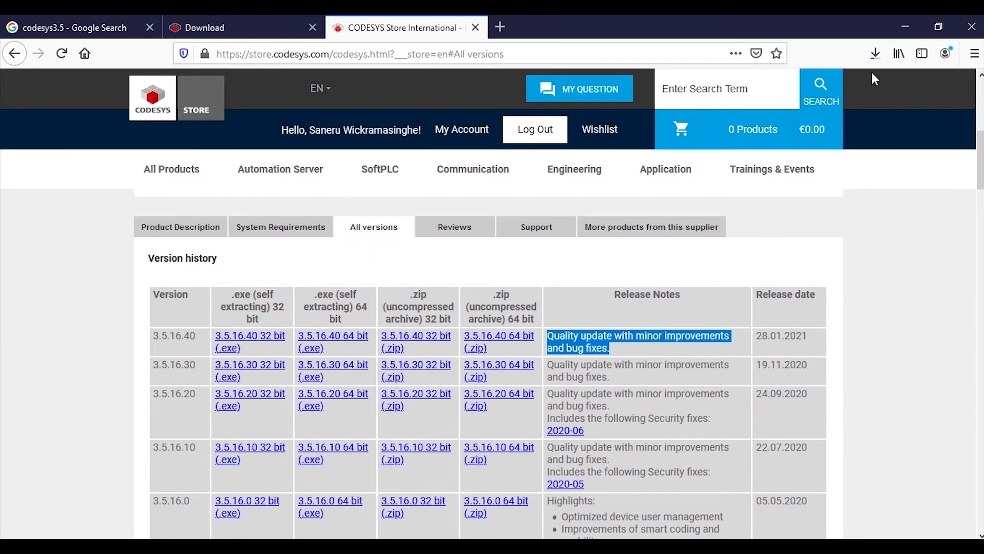
Show the downloaded CODESYS 64 3.5.16.40 installer in its folder and run it as administrator.
click(876, 54)
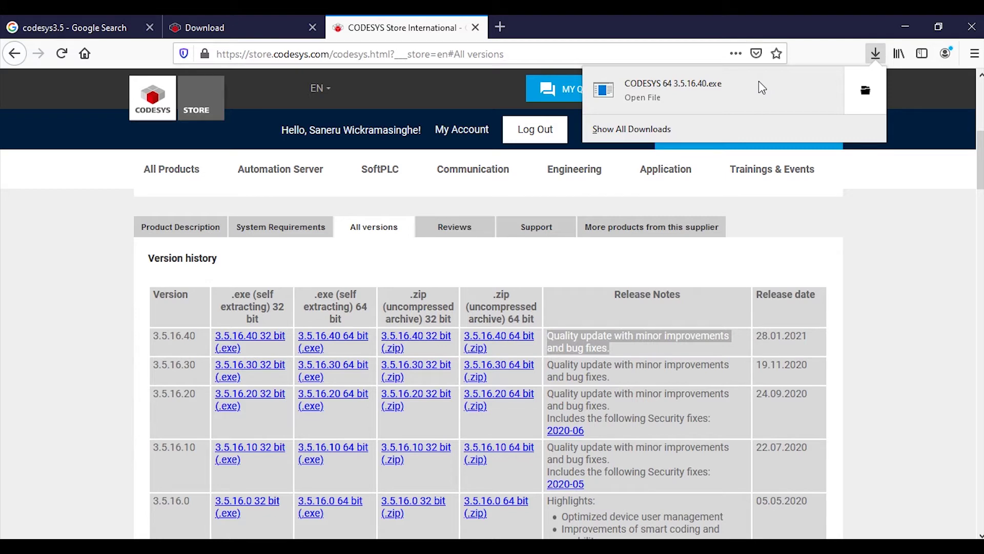
click(858, 86)
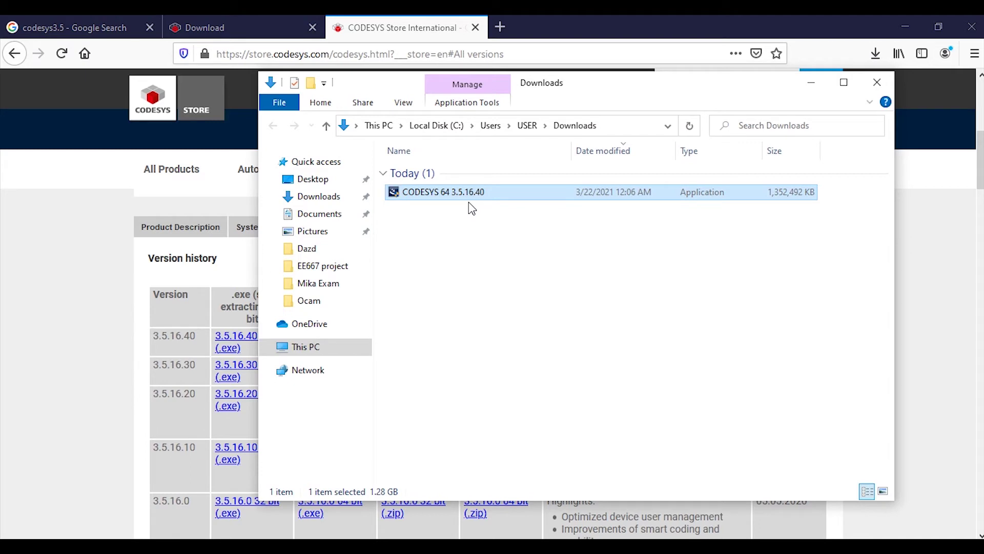
double_click(473, 188)
right_click(474, 192)
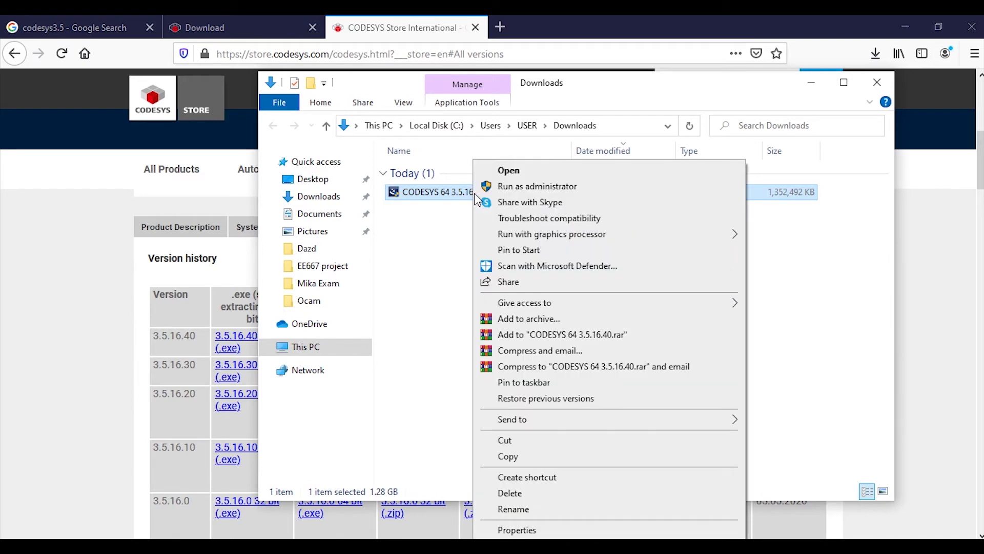
click(521, 188)
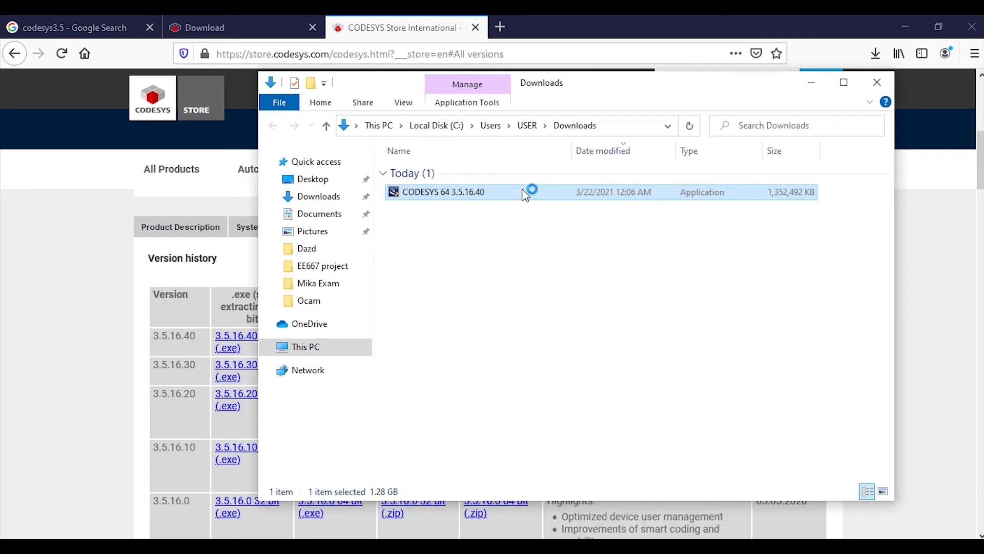